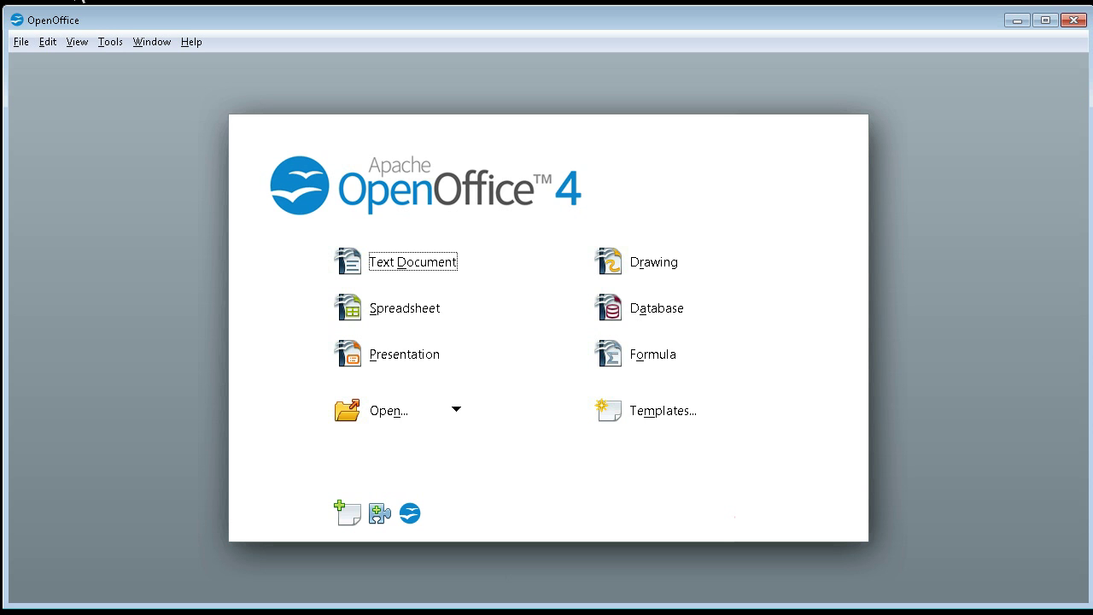
- Start a new labels document and choose MyBook as its database
click(21, 45)
mouse_move(47, 65)
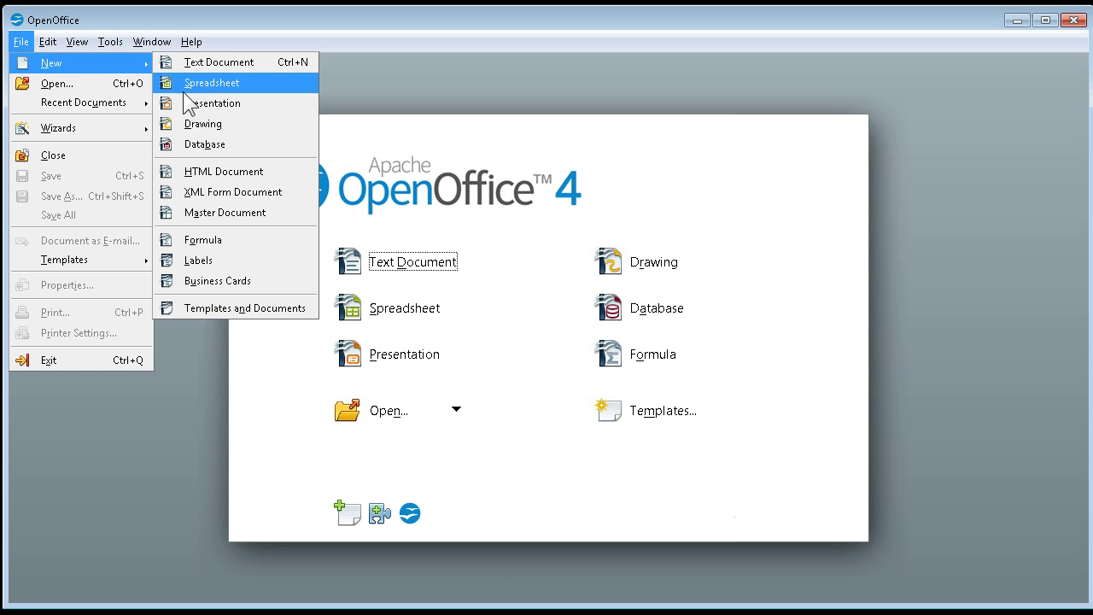
click(191, 261)
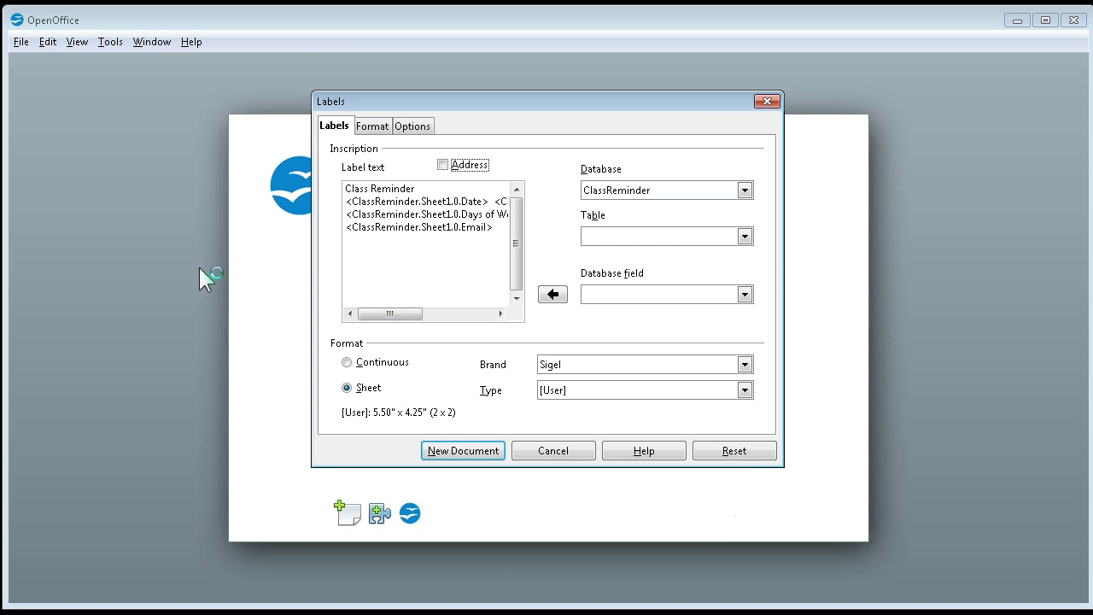
click(701, 193)
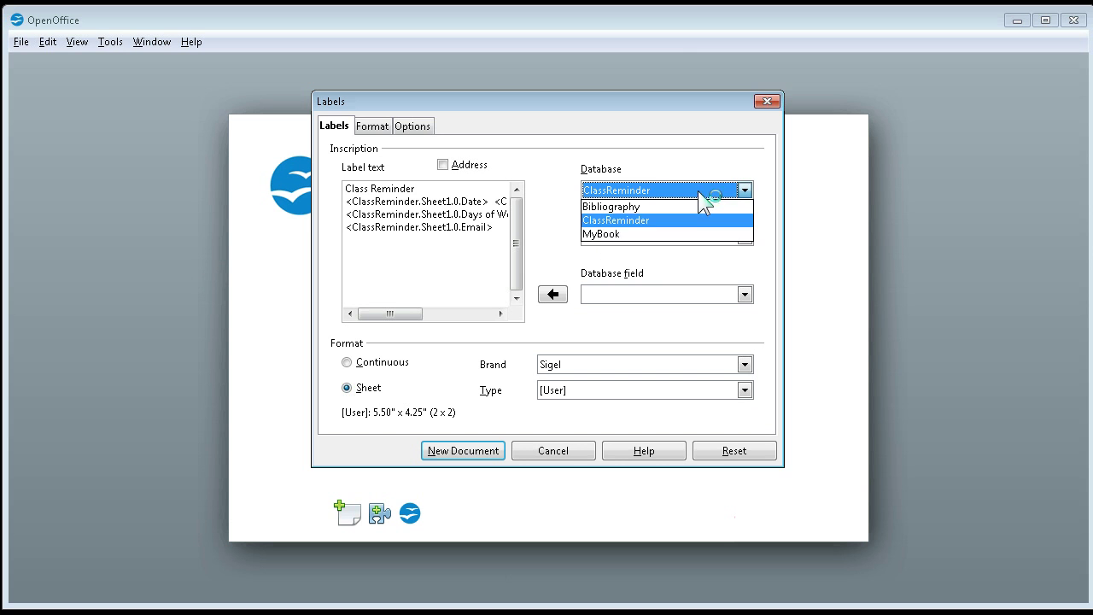
click(667, 235)
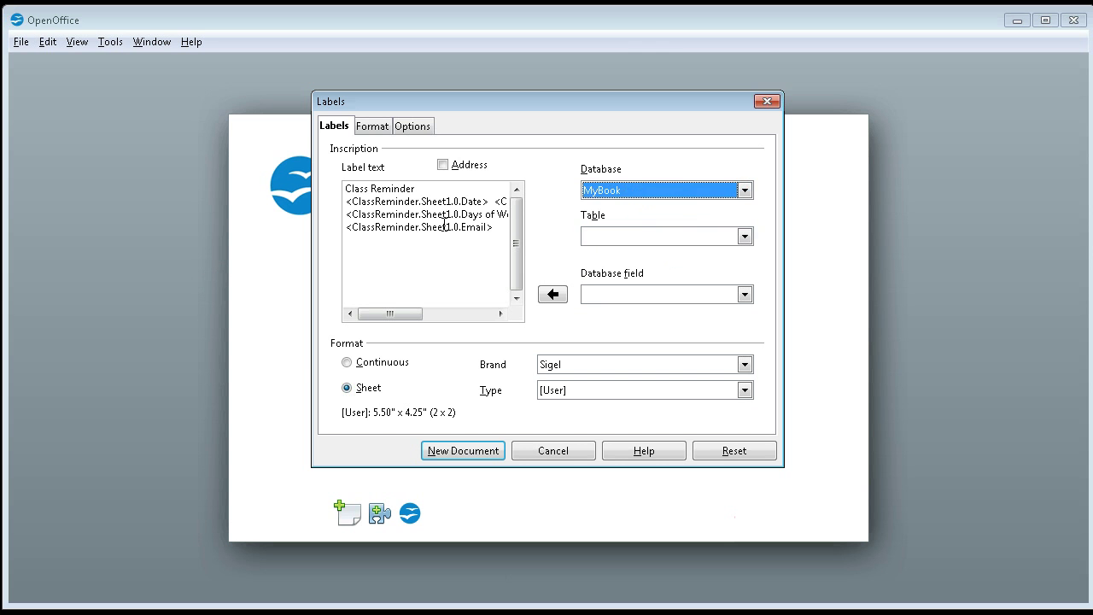
- Clear all existing class reminder content from the label text
double_click(490, 226)
key(ctrl+a)
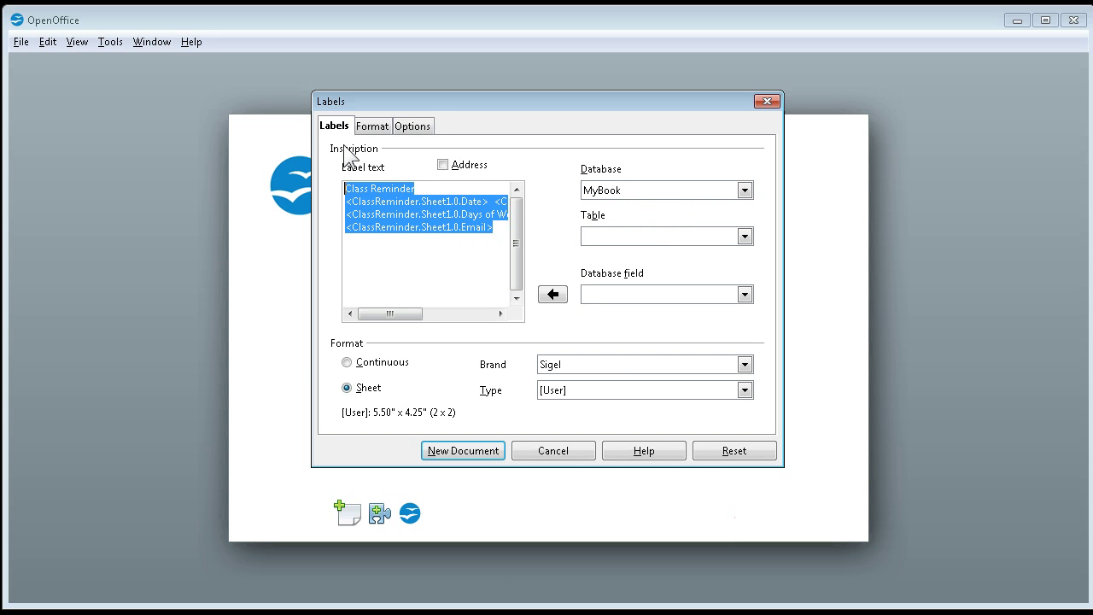
key(Delete)
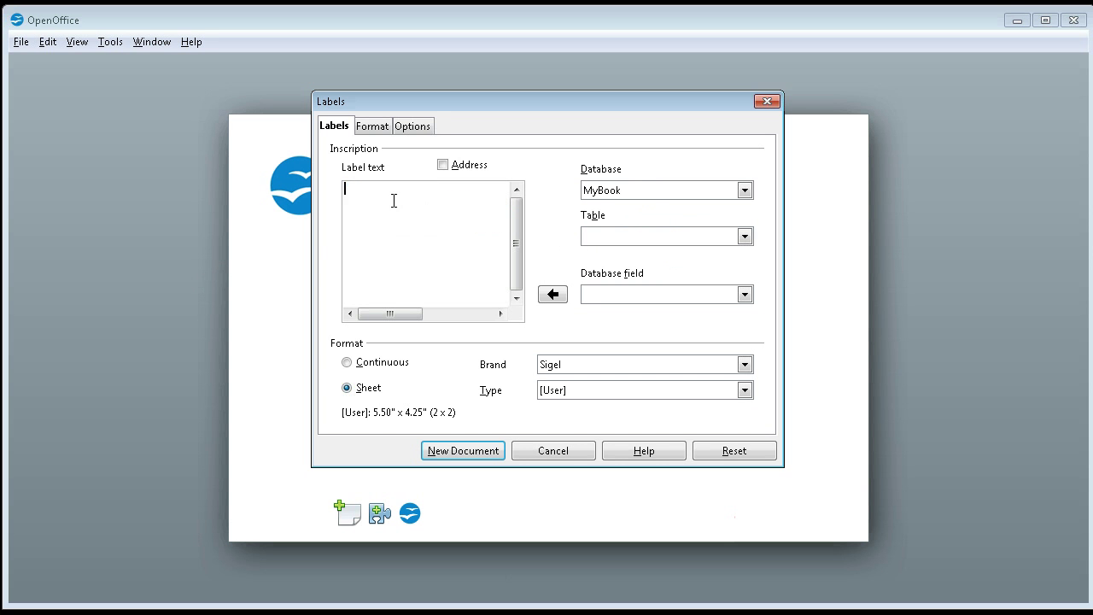
- Set the label data source to table Sheet1 of the MyBook database
click(637, 187)
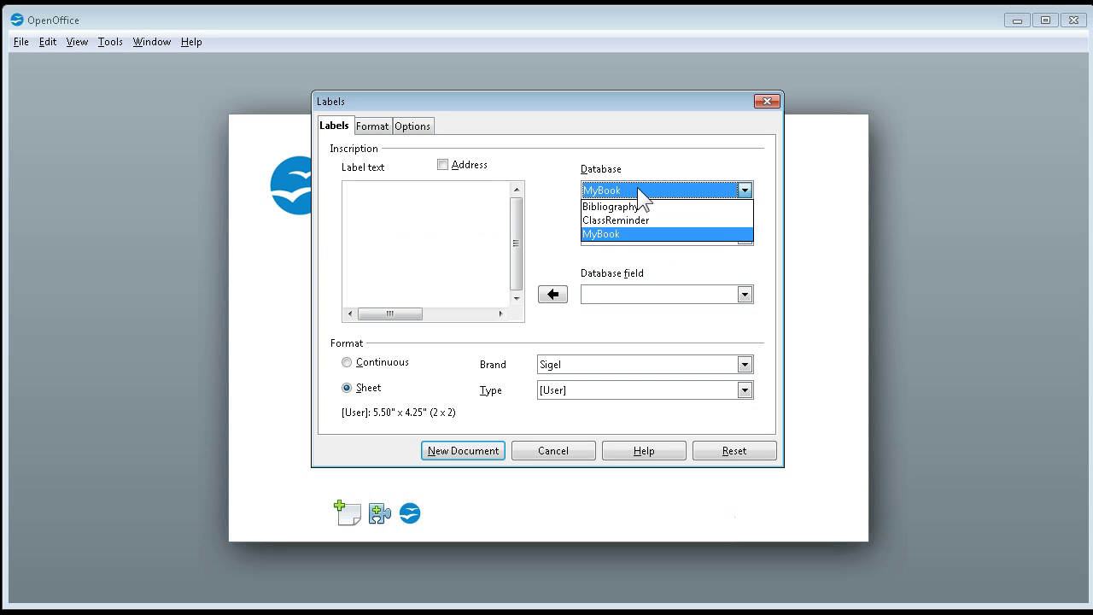
click(617, 238)
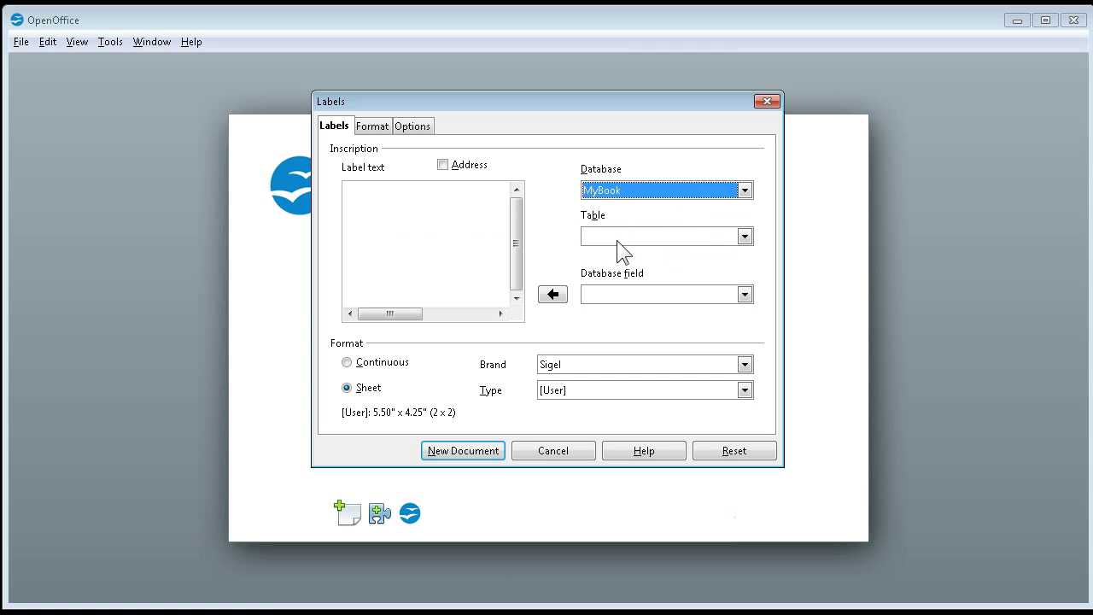
click(617, 240)
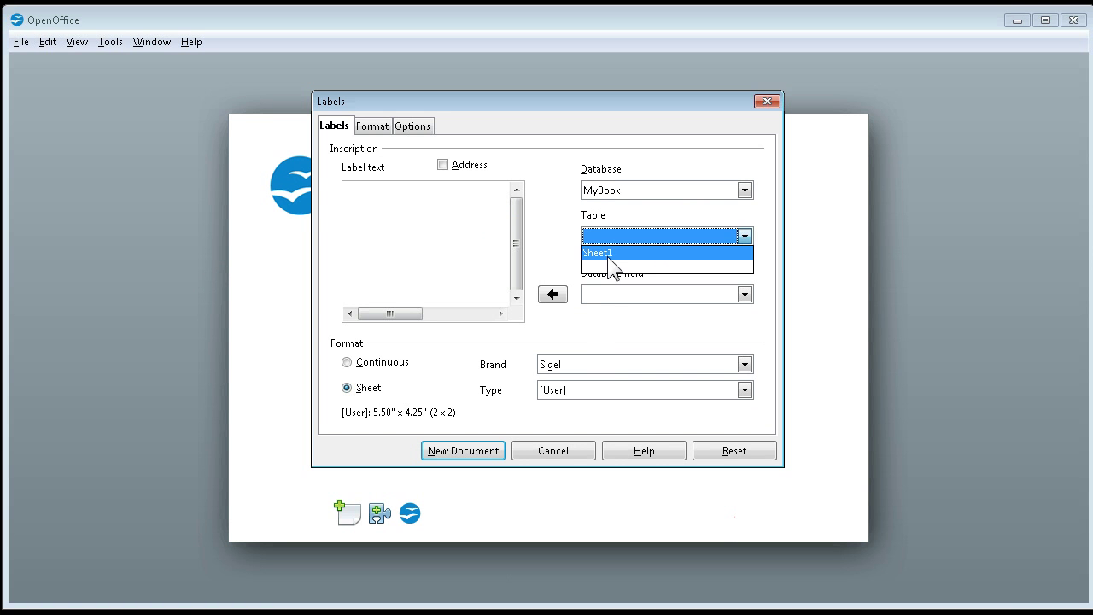
click(614, 253)
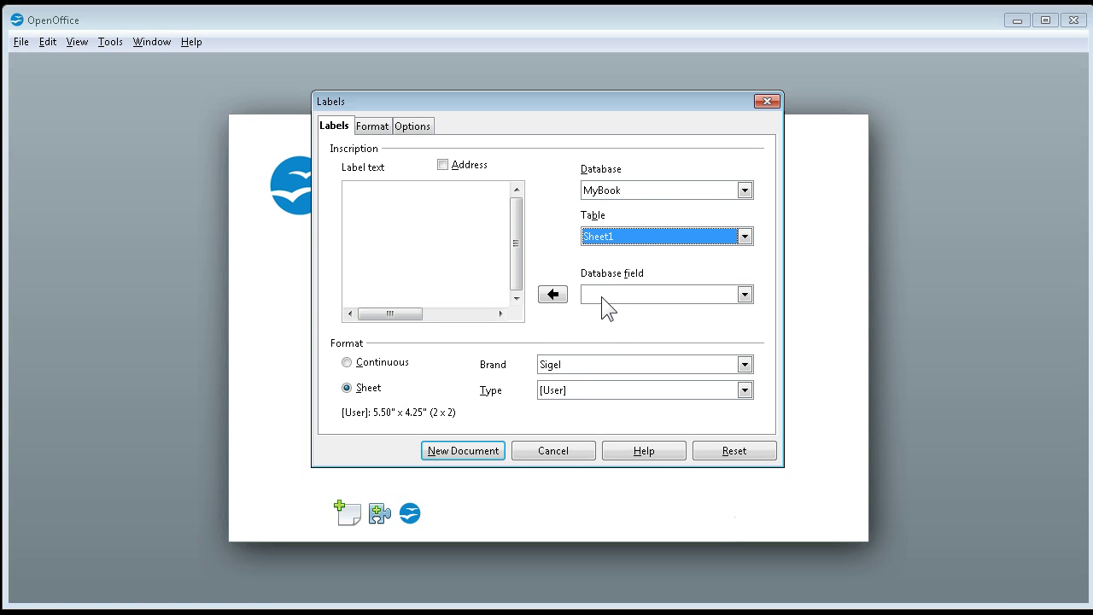
- Build the first label line from the Title, First and Last fields, separated by spaces, and end the line
click(601, 296)
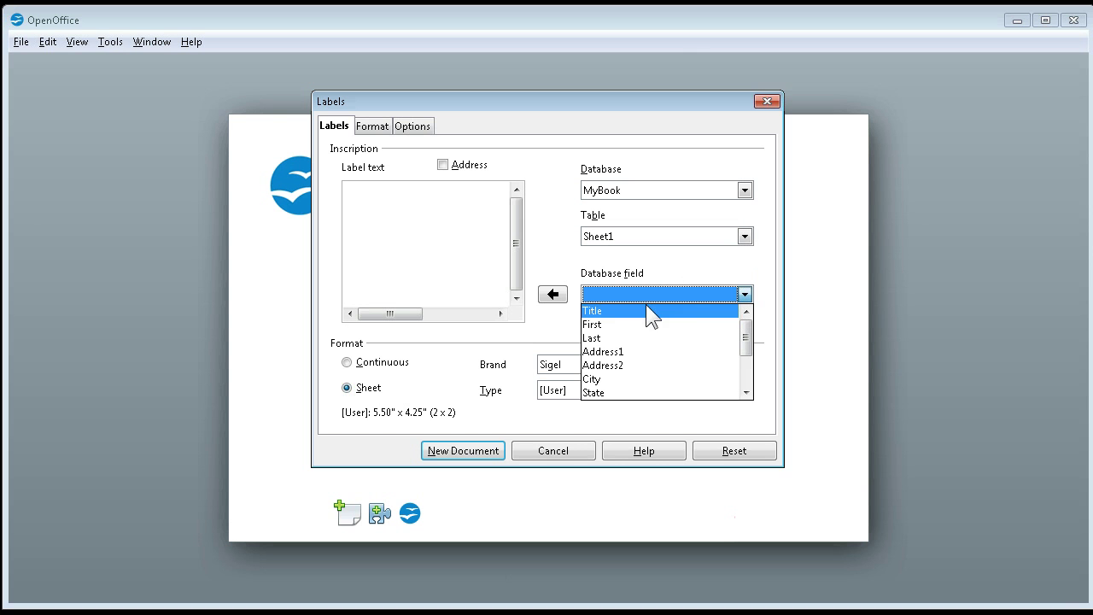
click(605, 313)
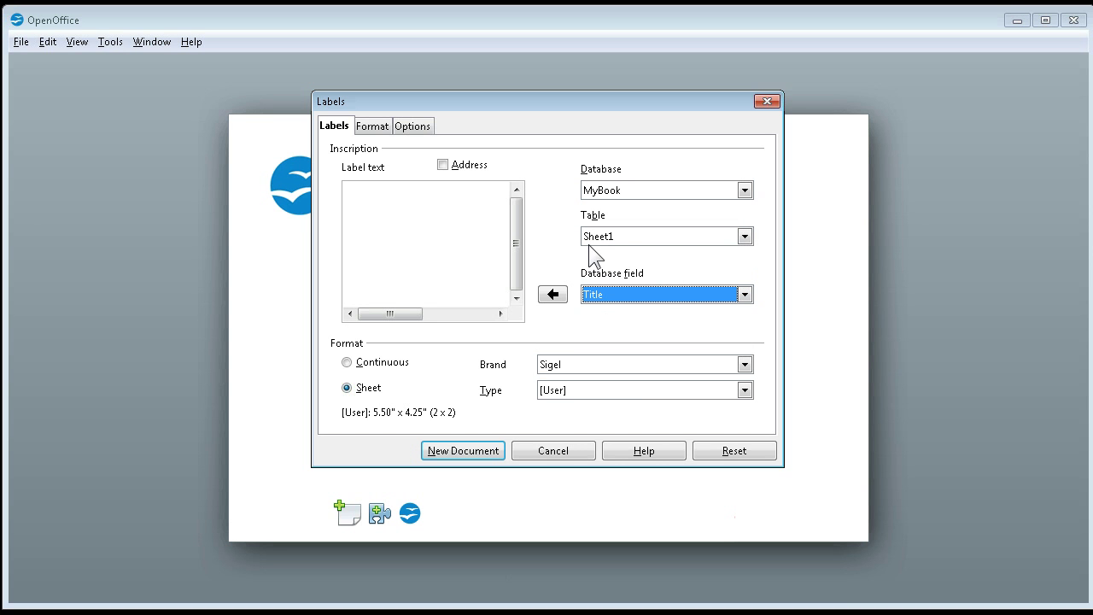
click(554, 297)
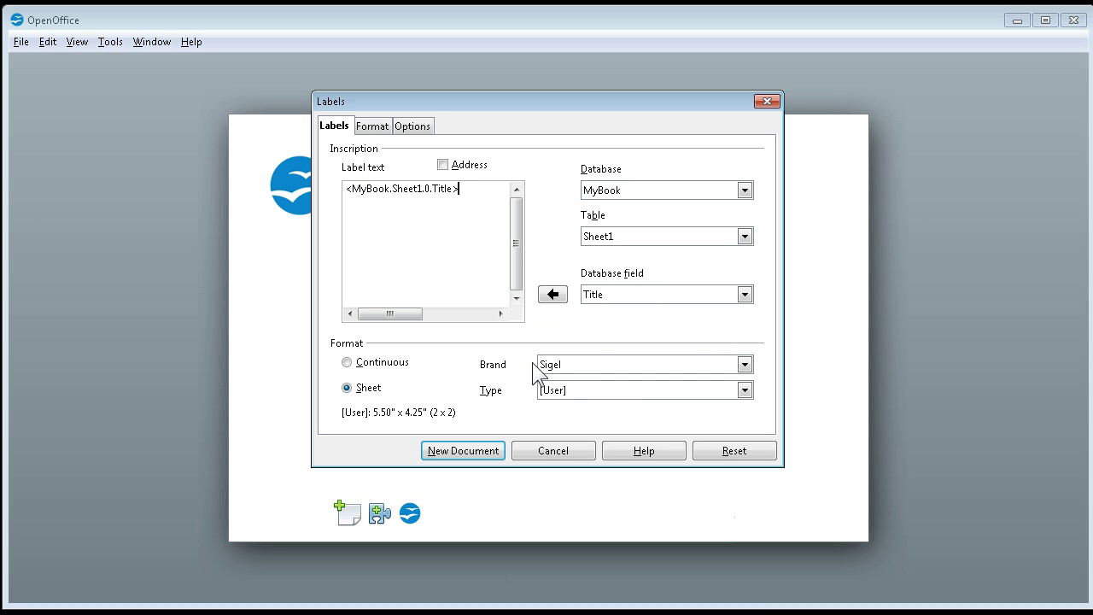
click(626, 291)
click(613, 322)
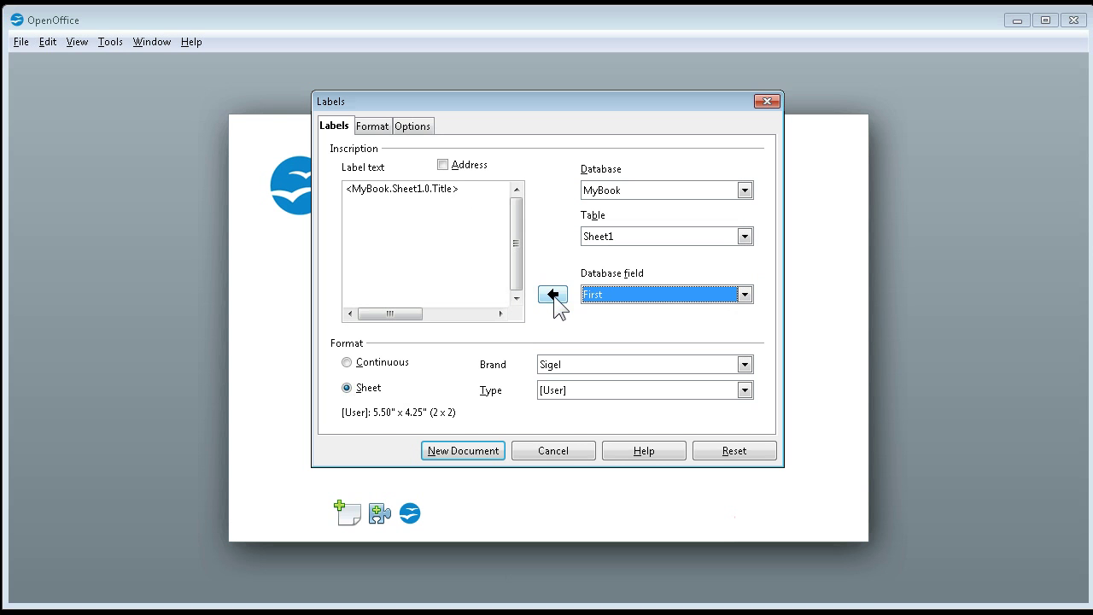
click(553, 295)
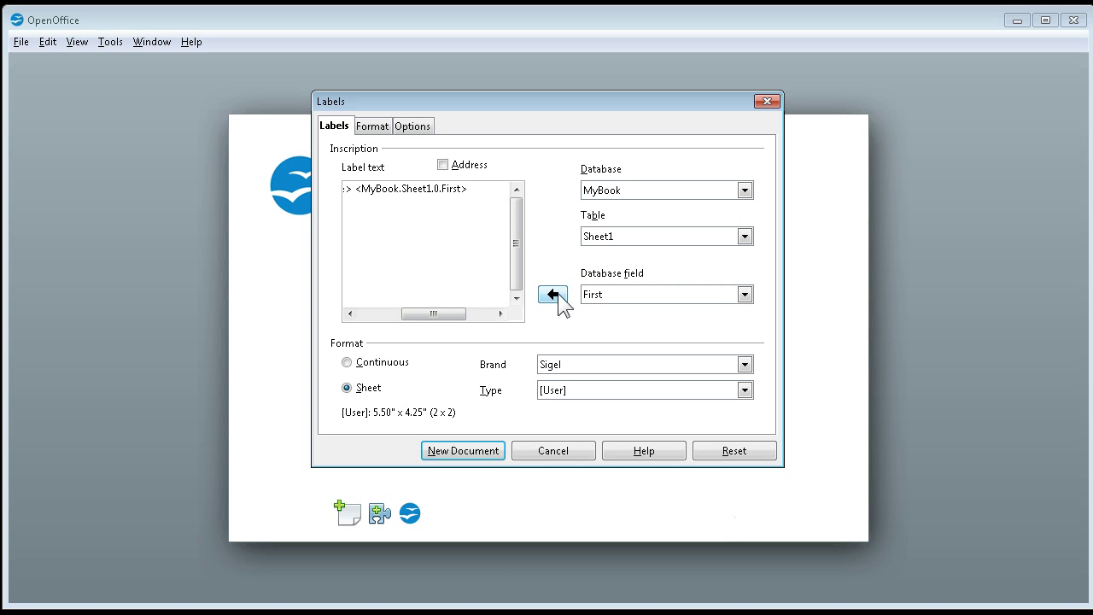
click(625, 294)
click(614, 327)
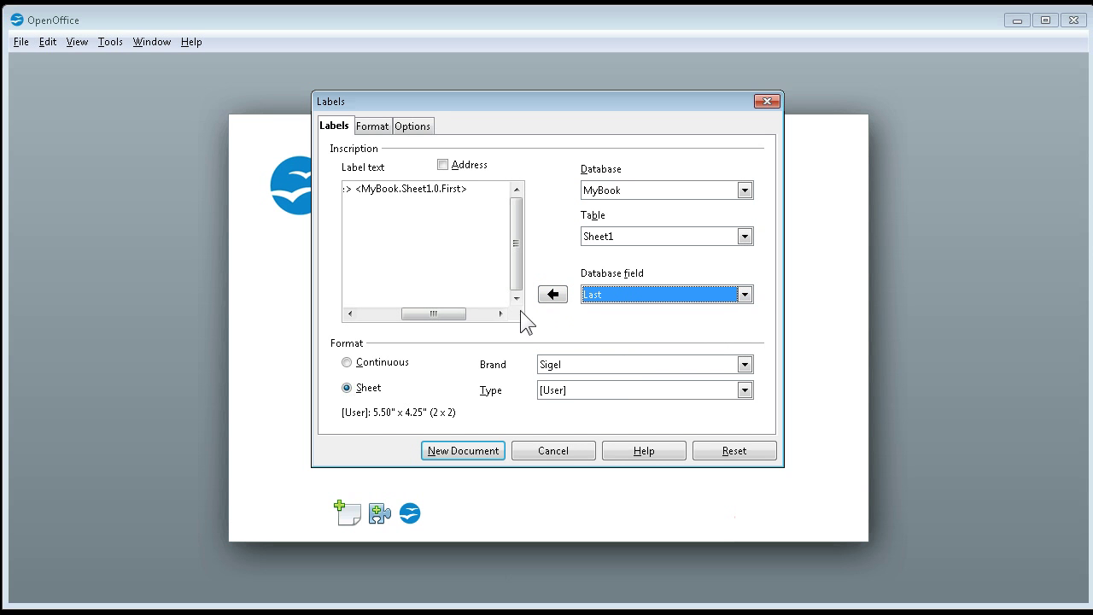
click(553, 295)
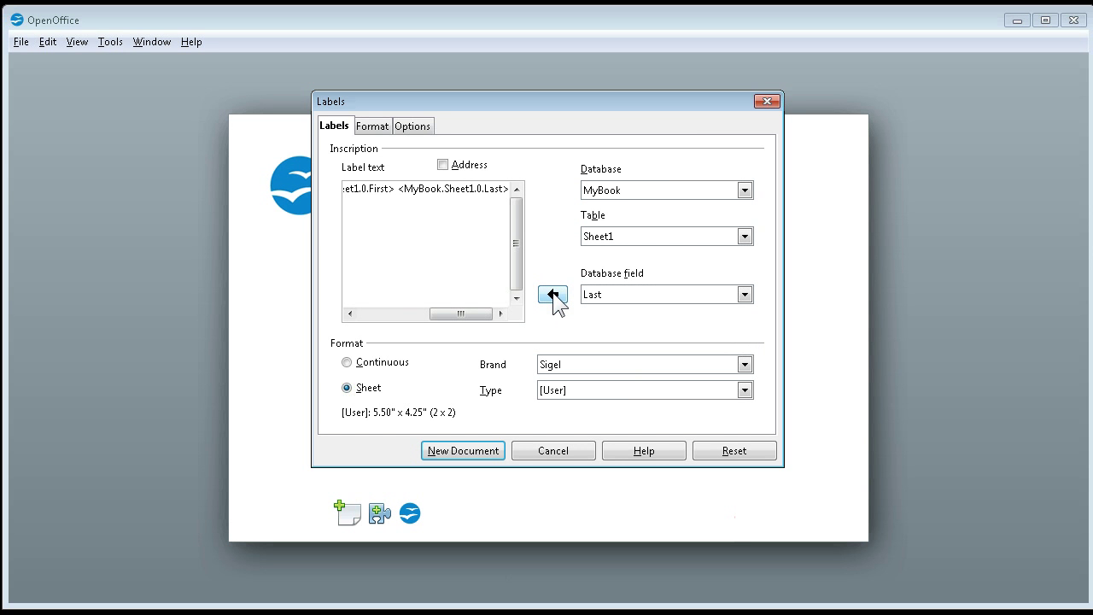
key(Home)
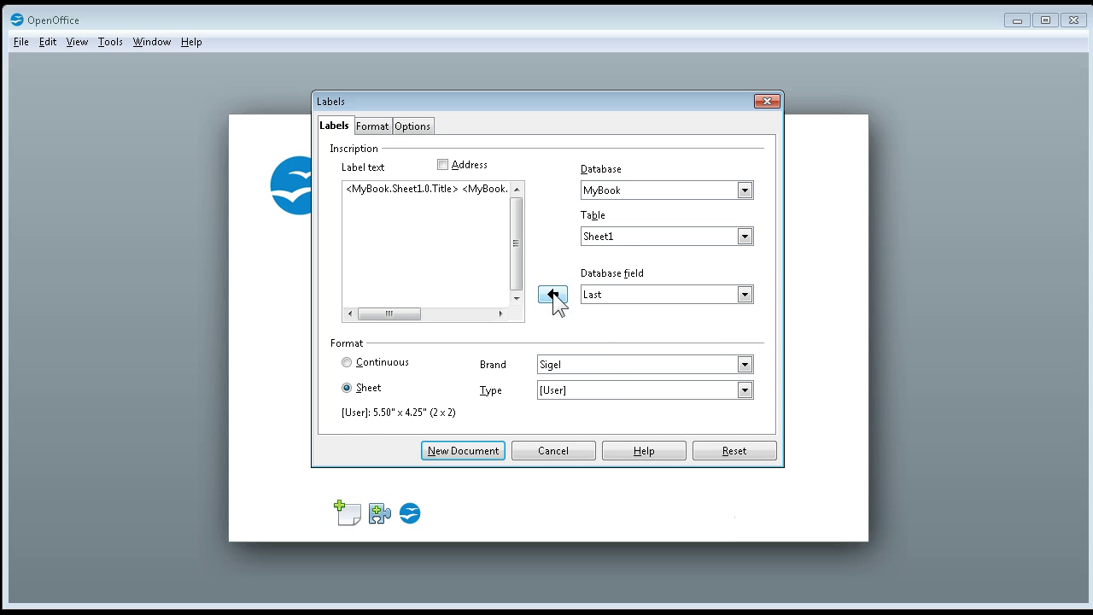
- Insert the Address1 and Address2 fields into the label text, each on its own line
click(633, 299)
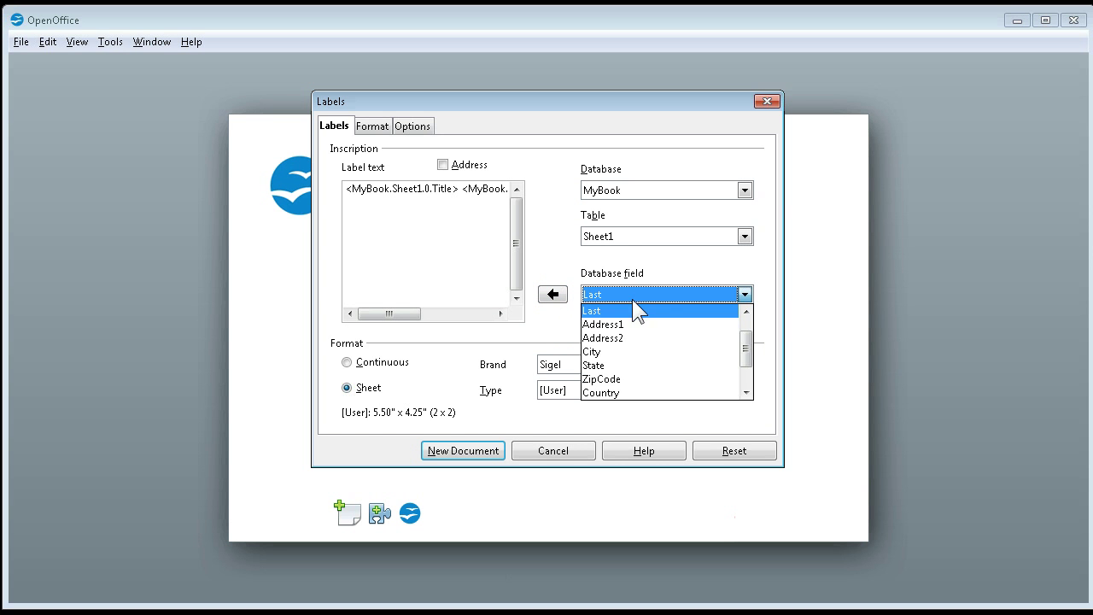
click(623, 323)
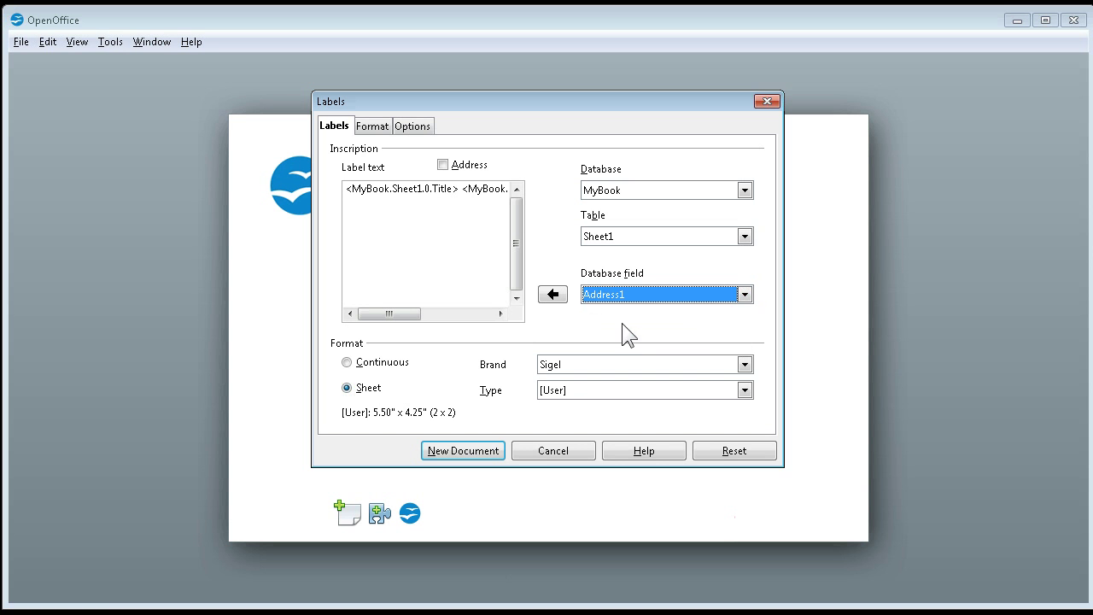
click(552, 294)
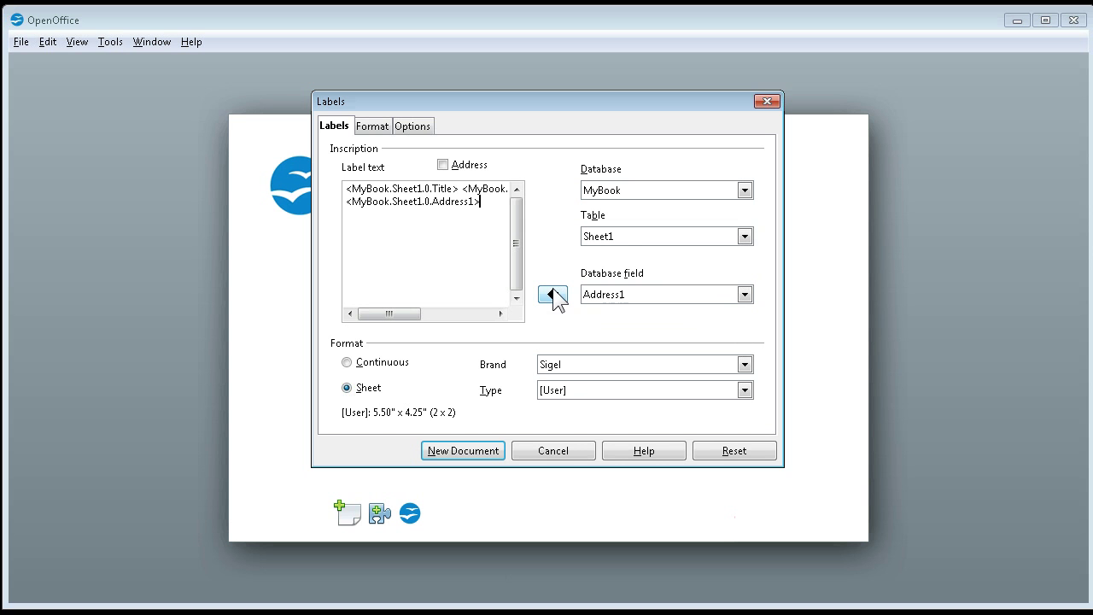
key(Return)
click(594, 295)
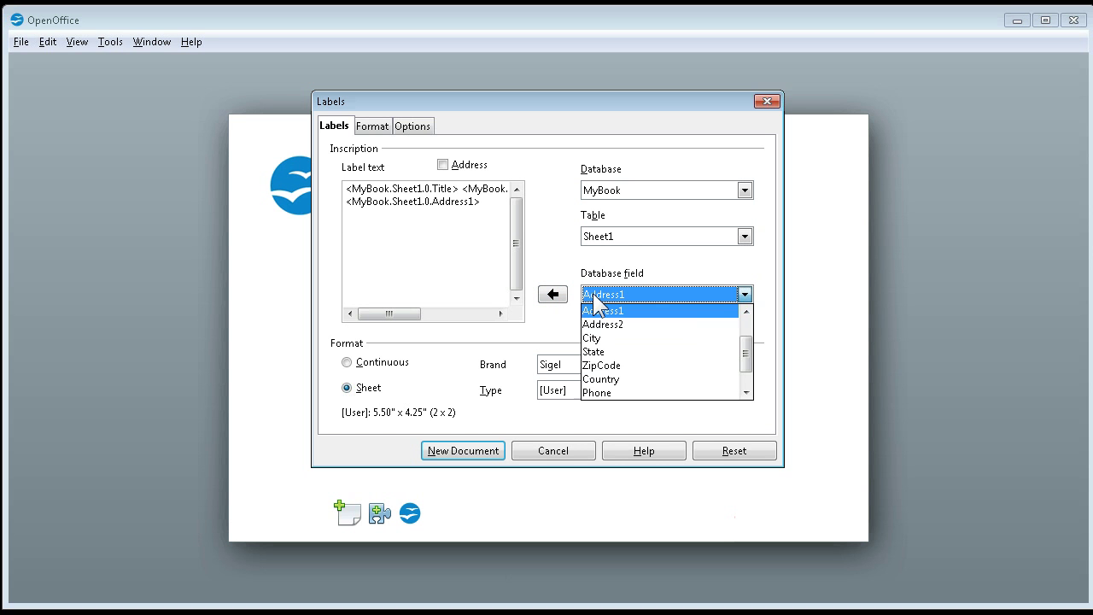
click(600, 325)
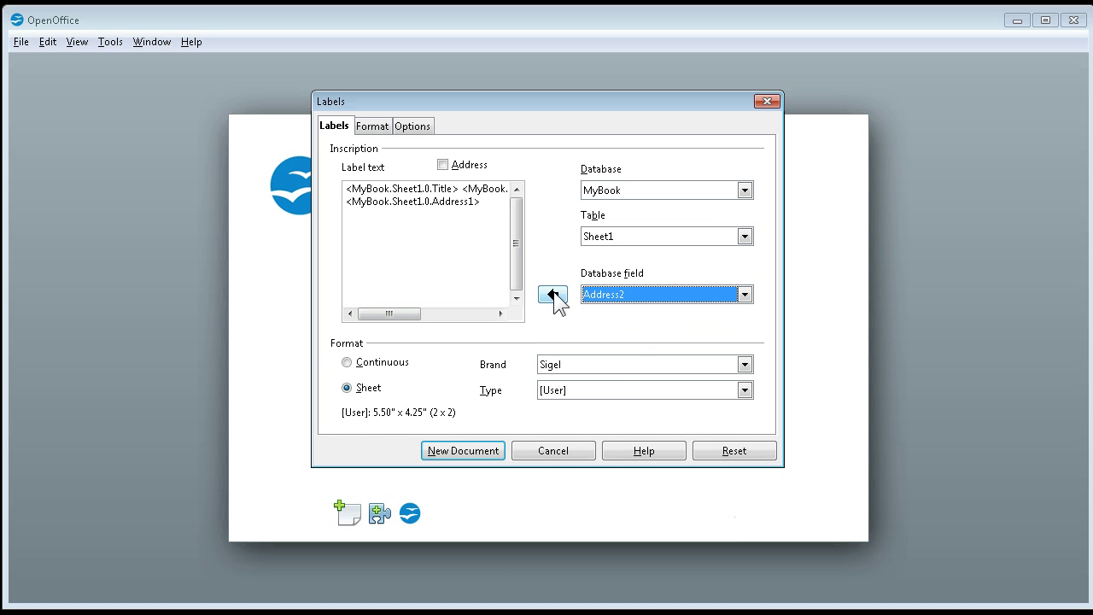
click(552, 295)
key(Return)
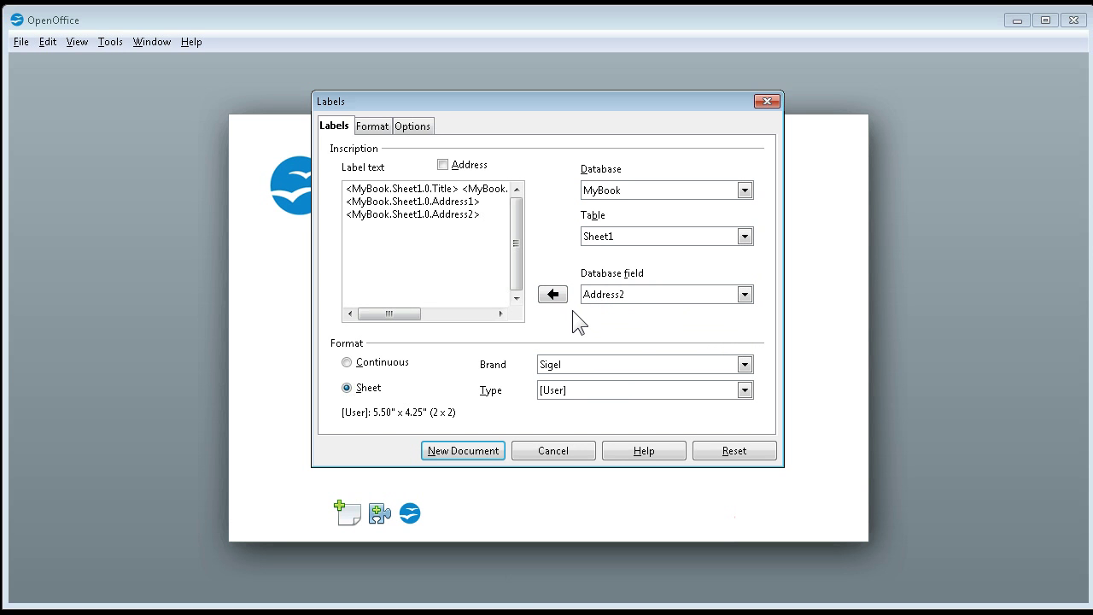
- Build the fourth label line from the City field, a comma, and the State and ZipCode fields separated by spaces
click(618, 305)
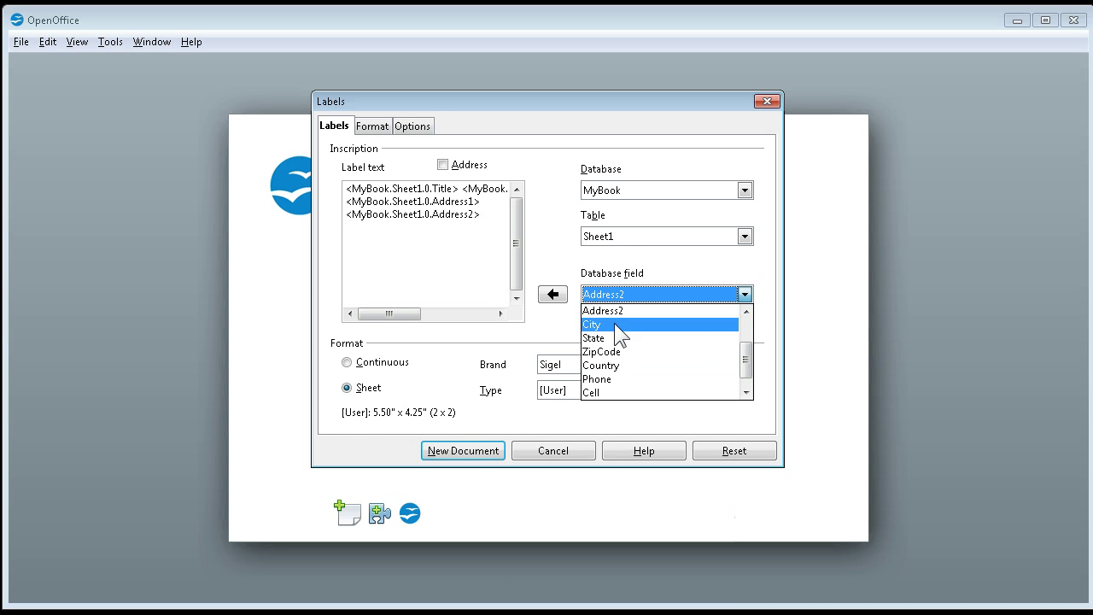
click(615, 323)
click(554, 296)
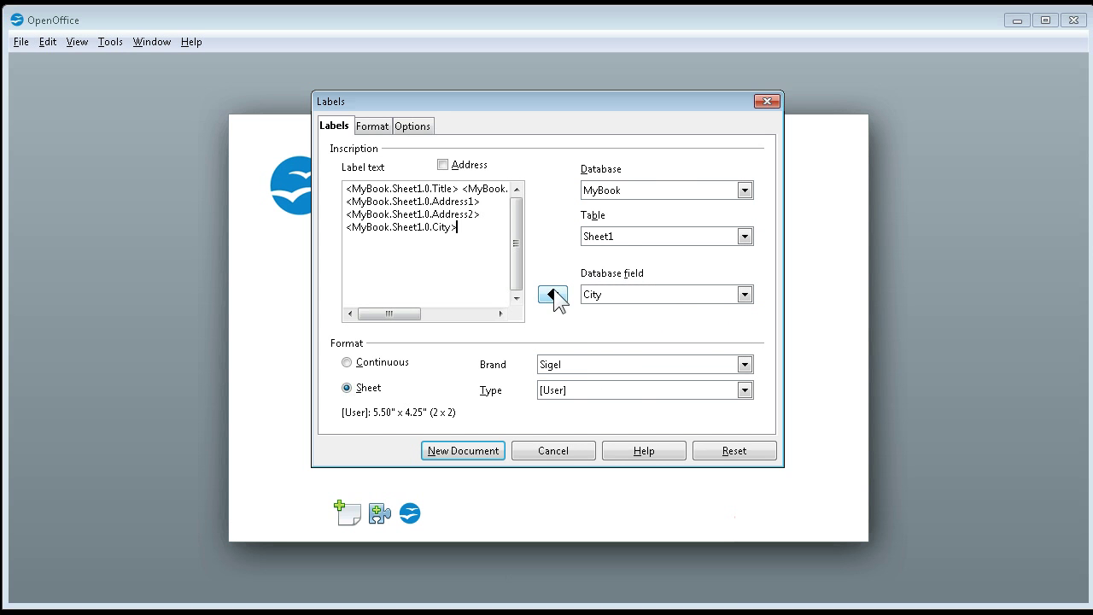
text(,)
click(618, 292)
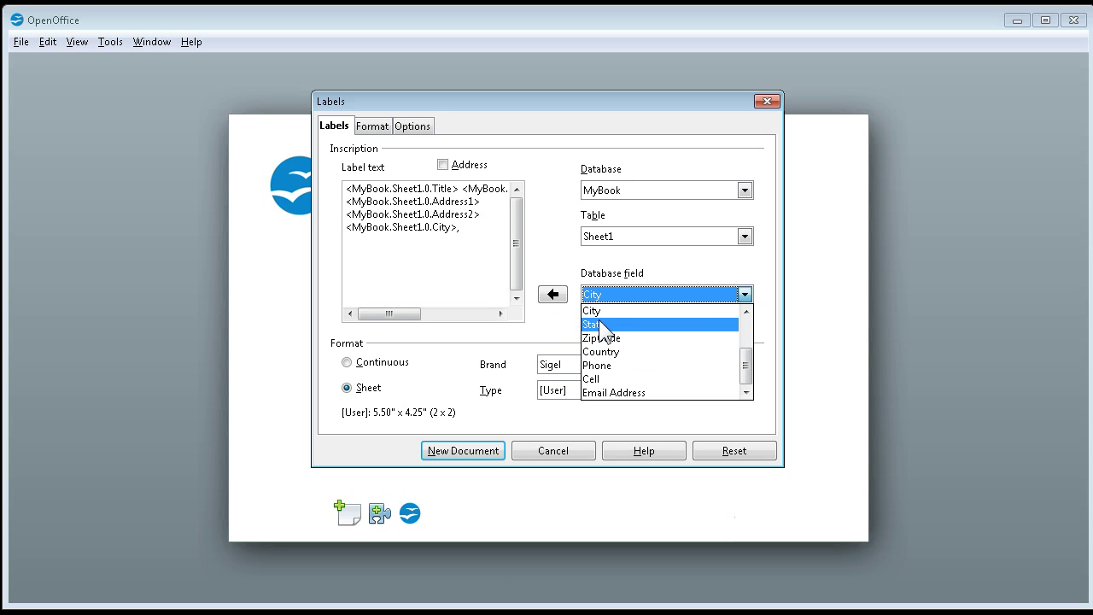
click(596, 326)
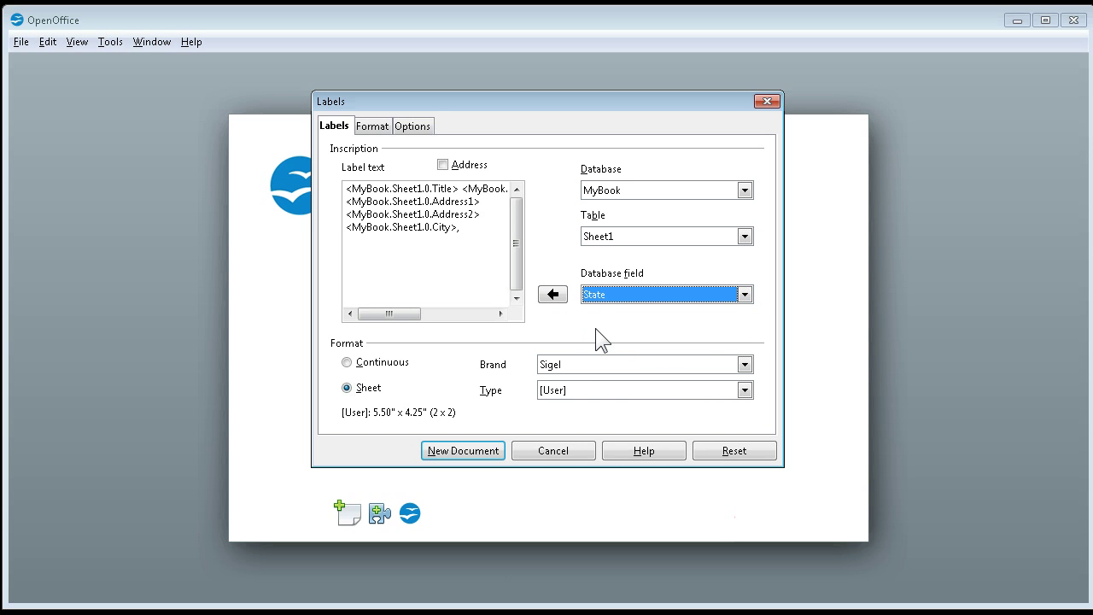
click(553, 295)
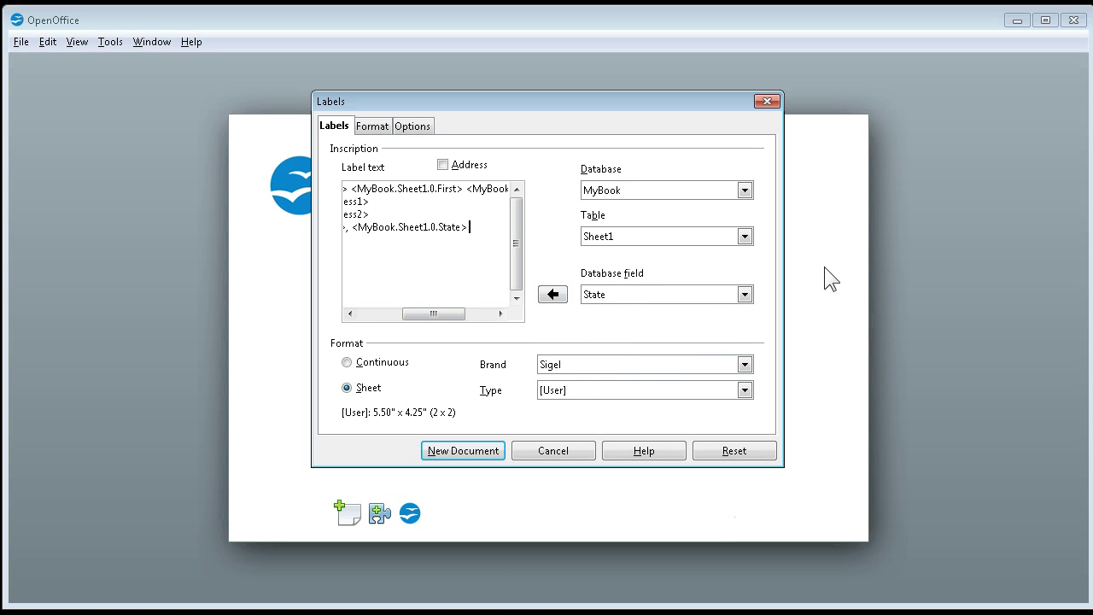
click(613, 293)
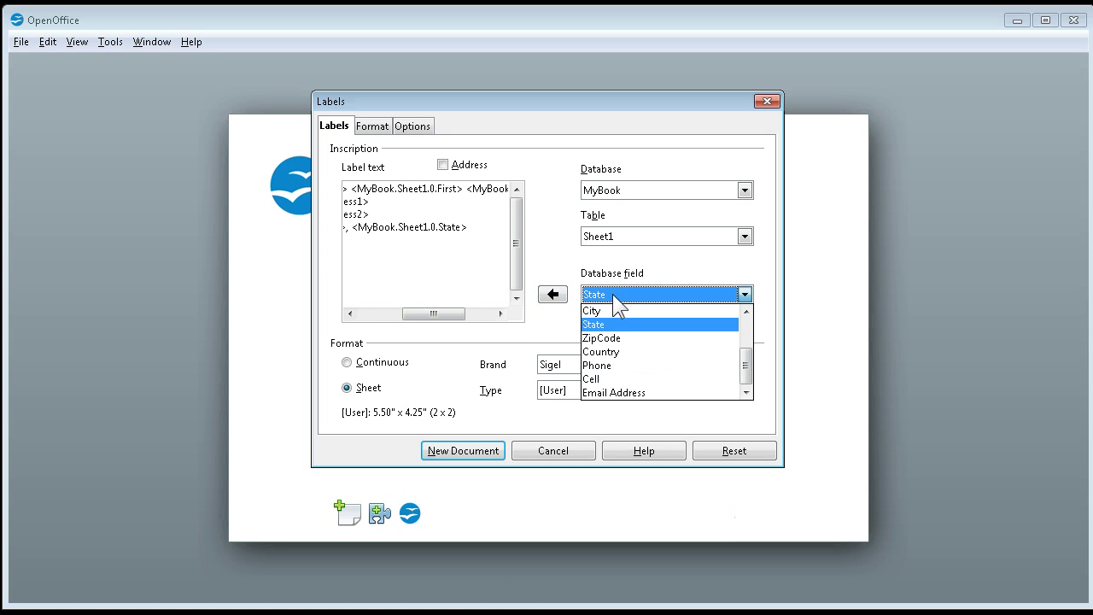
click(617, 340)
click(557, 297)
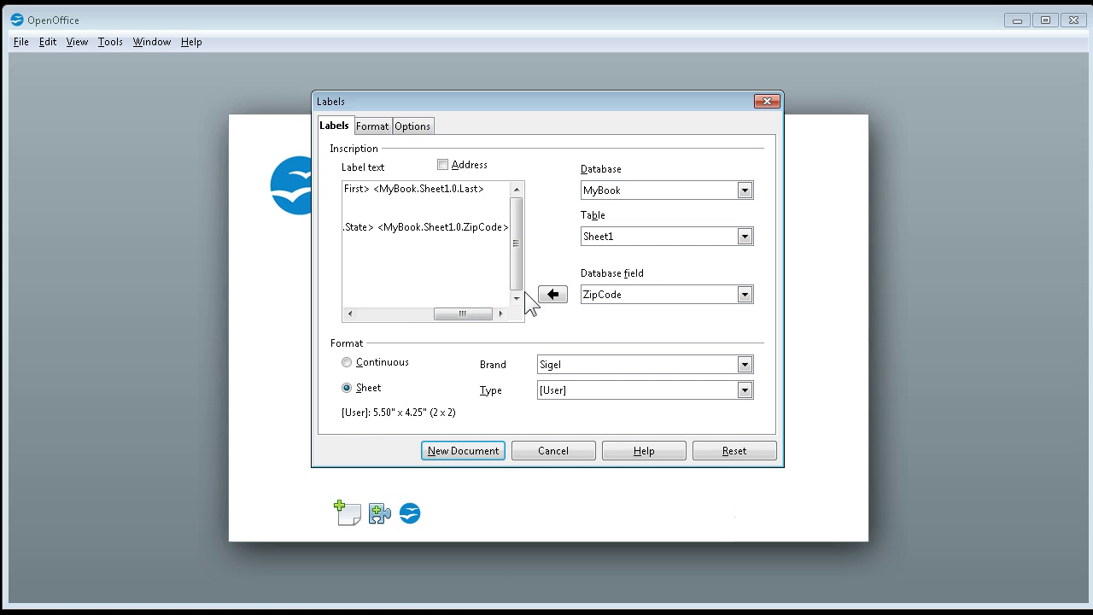
- Start a new line in the label text and select Country as the database field
key(Return)
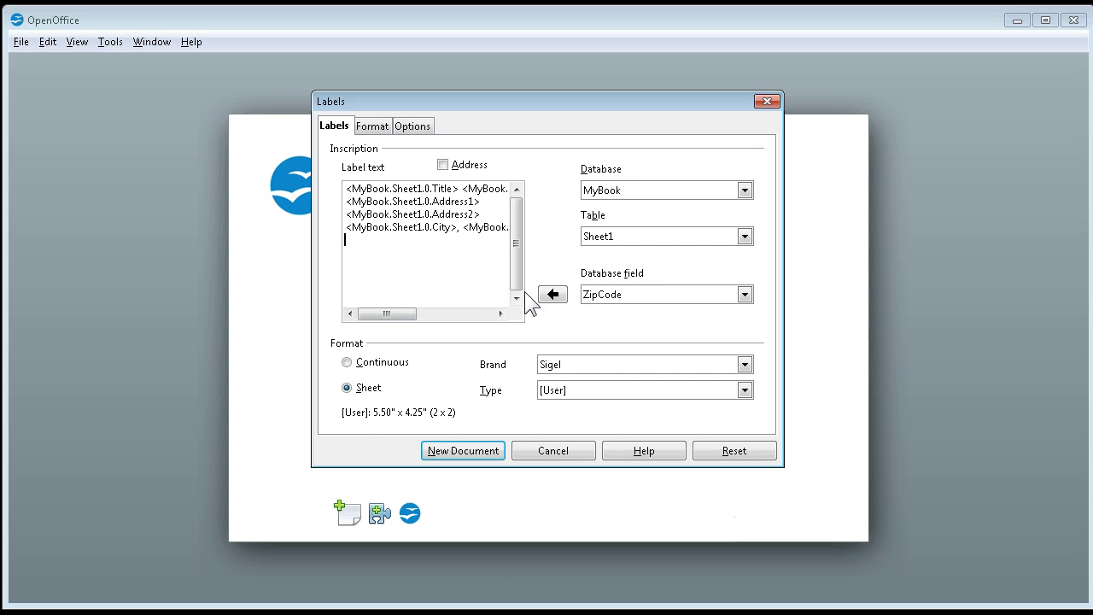
click(604, 295)
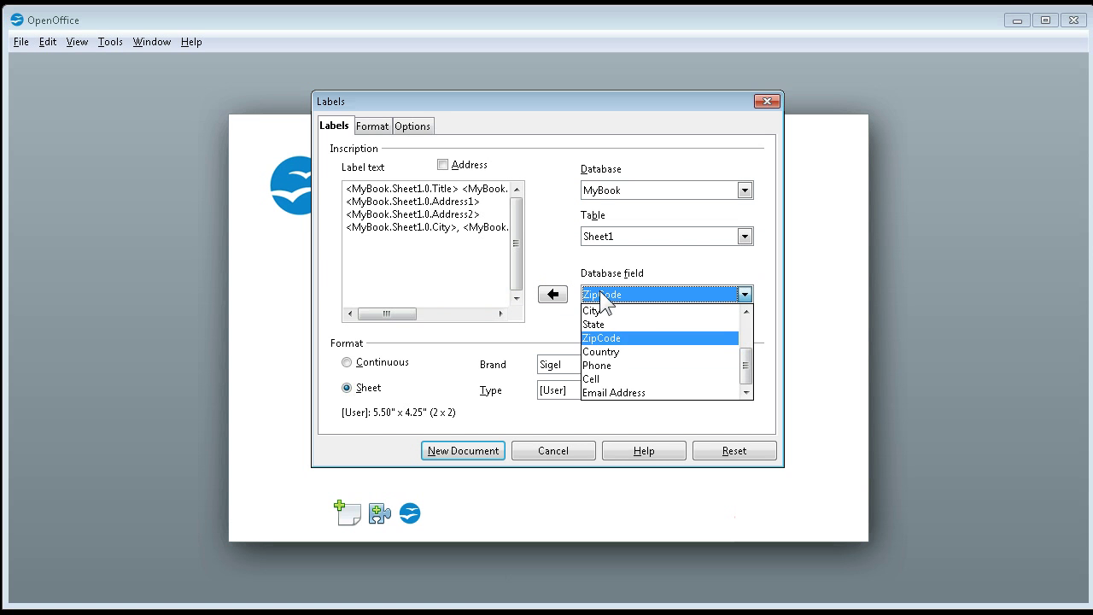
click(600, 352)
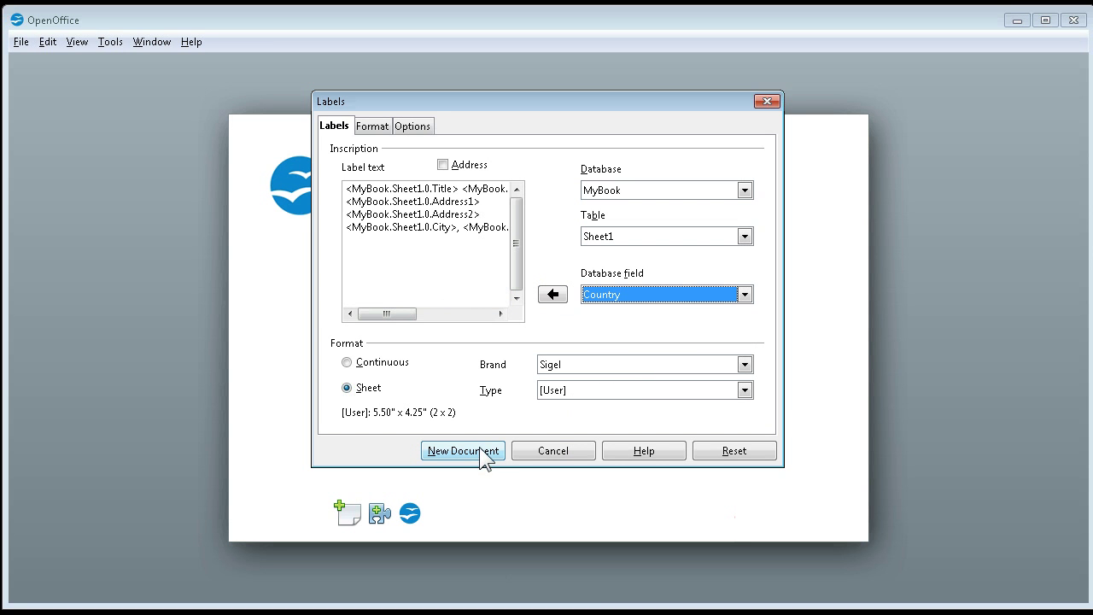
- Set the label format to the Avery Letter Size brand and the 5961 Address type
click(668, 363)
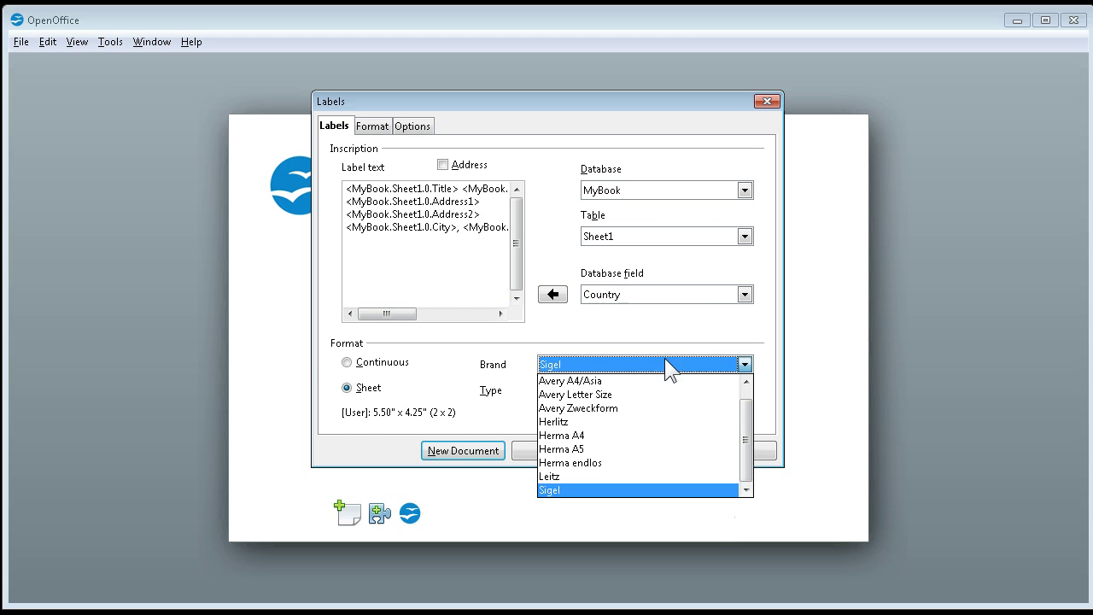
click(603, 395)
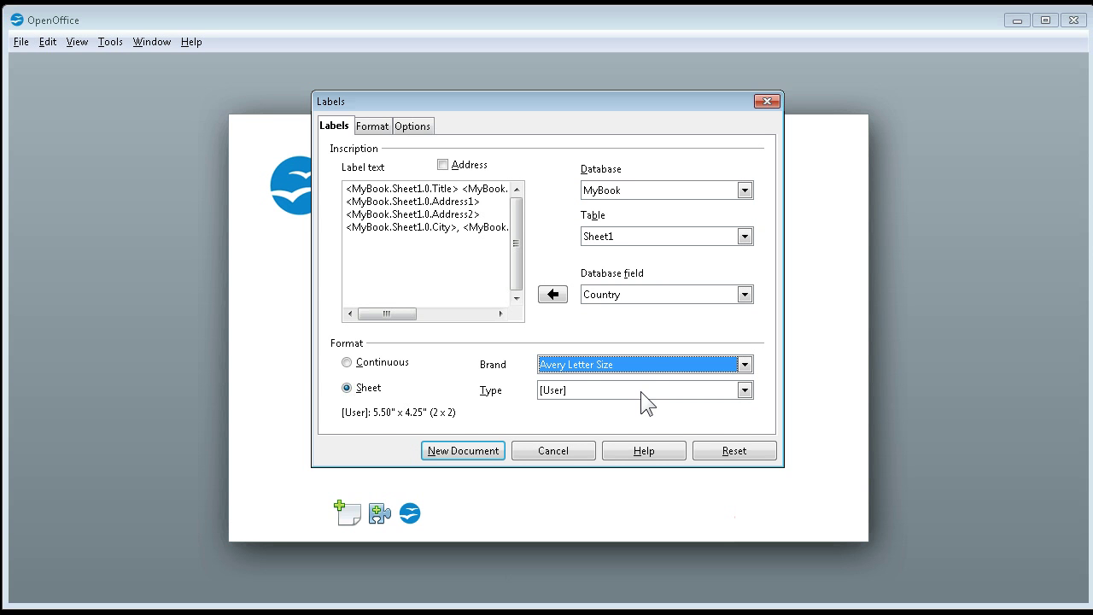
click(630, 390)
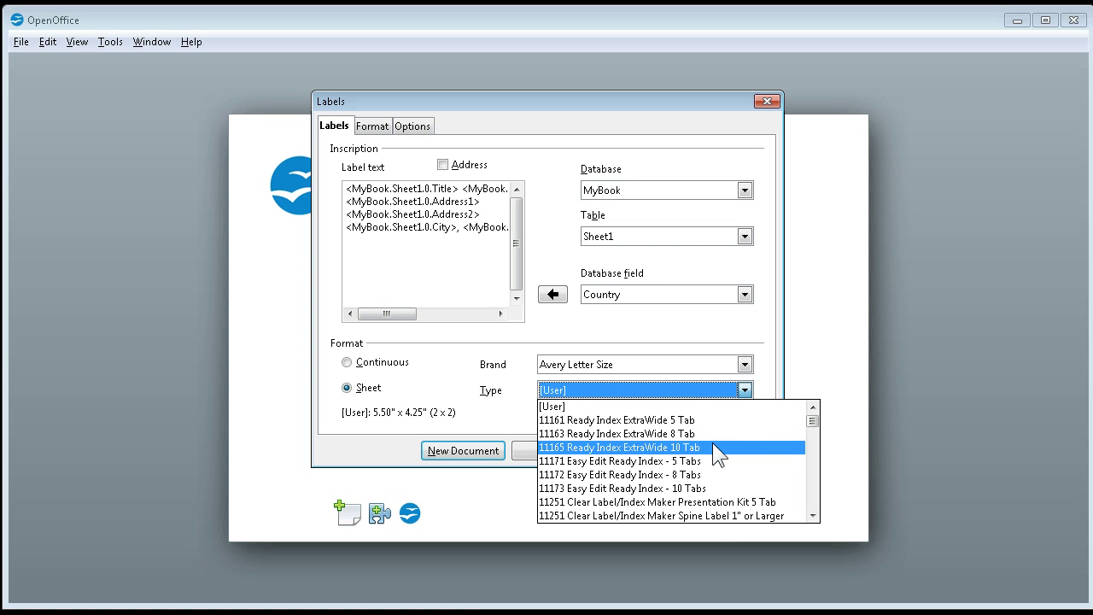
drag(813, 421, 808, 448)
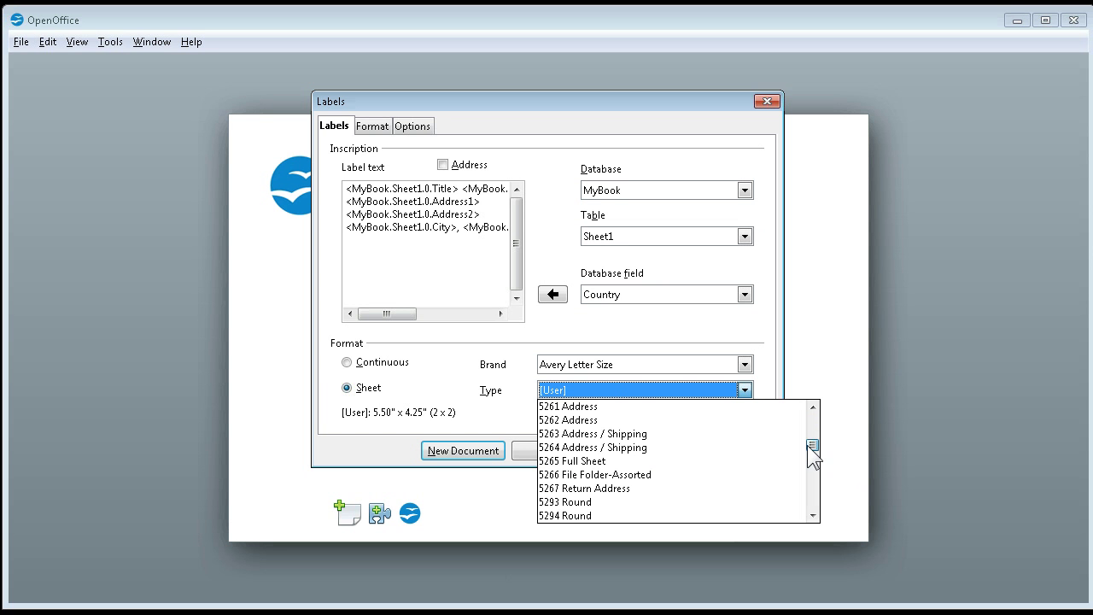
drag(808, 449, 813, 472)
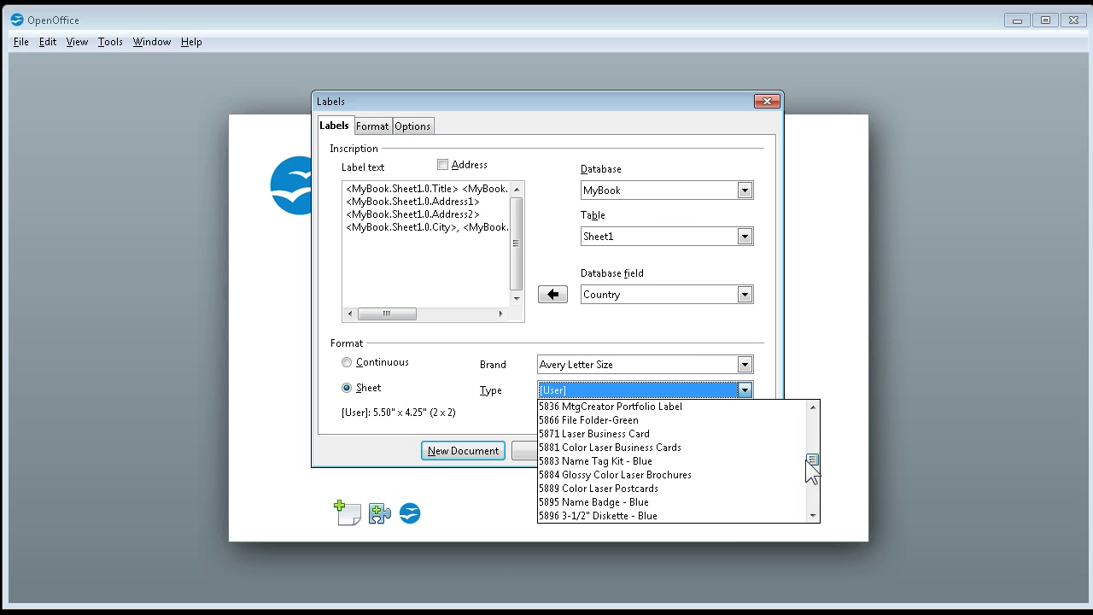
click(814, 515)
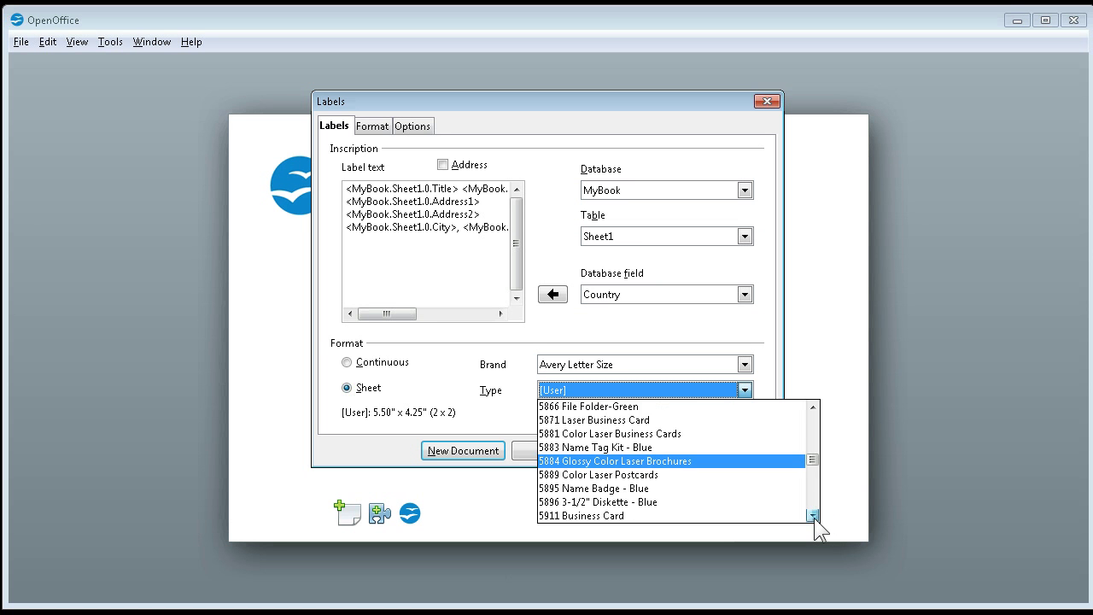
click(814, 516)
click(814, 516)
click(813, 516)
click(813, 516)
click(815, 516)
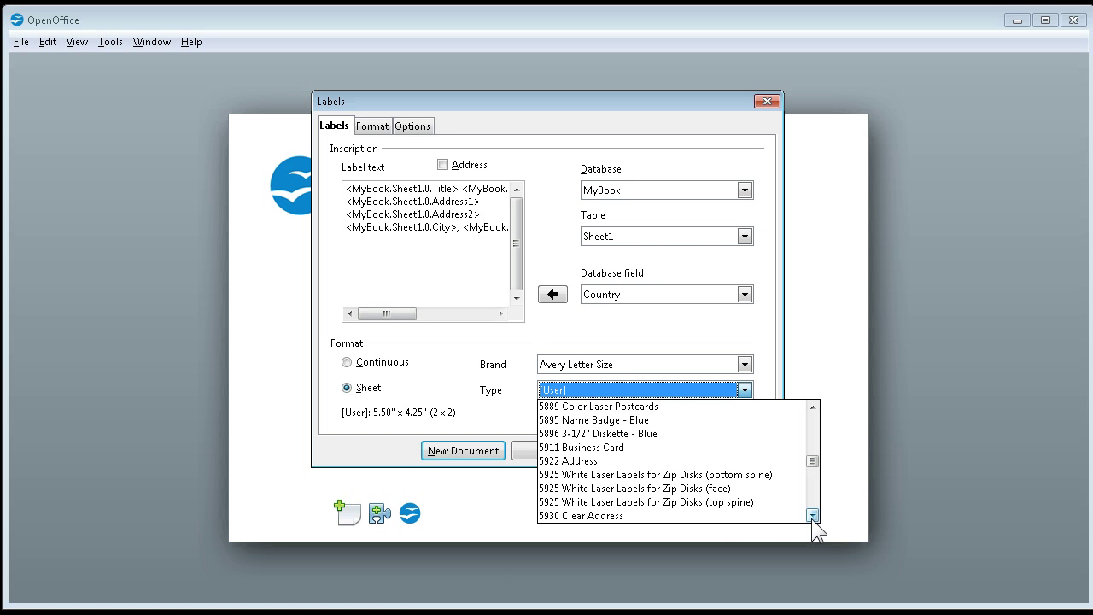
click(814, 516)
click(814, 516)
click(814, 516)
click(814, 515)
click(814, 516)
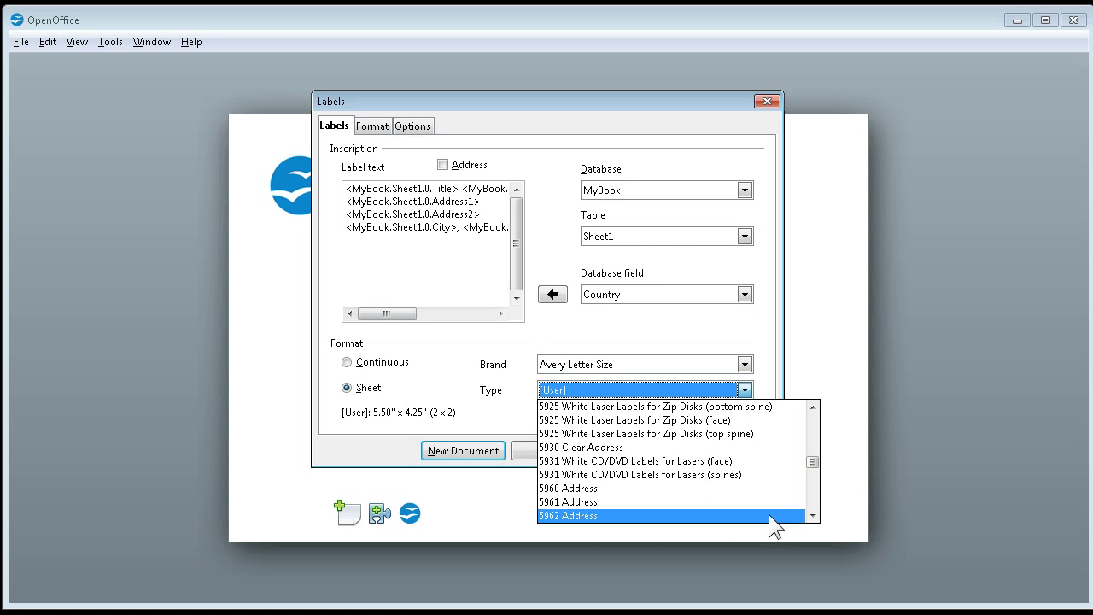
click(568, 504)
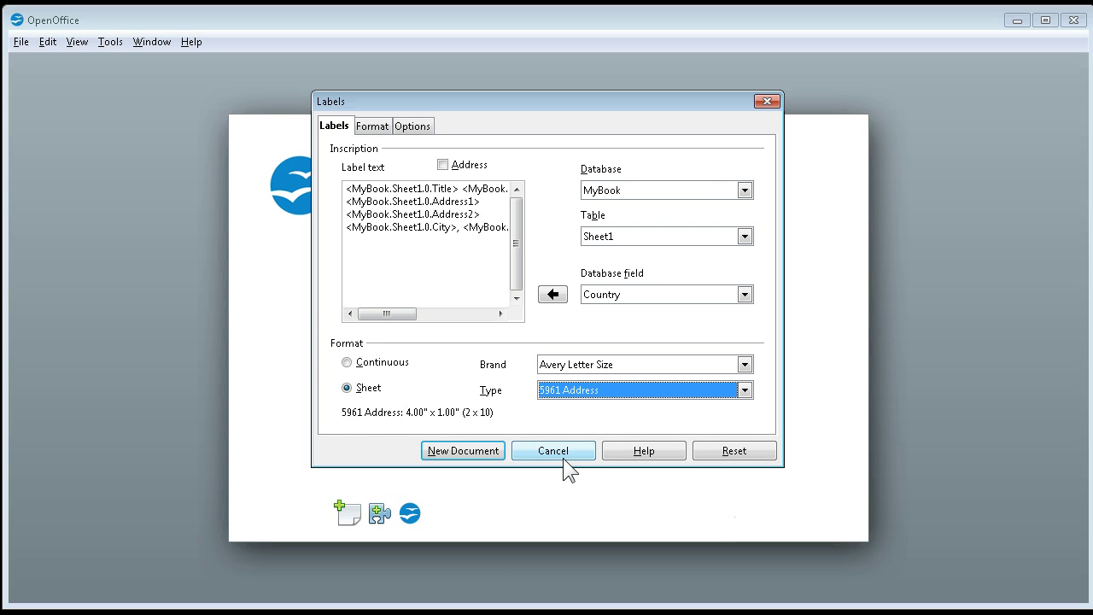
- Check the label distribution options, create the new label document, and shift the floating Synchronize Labels window slightly
click(407, 125)
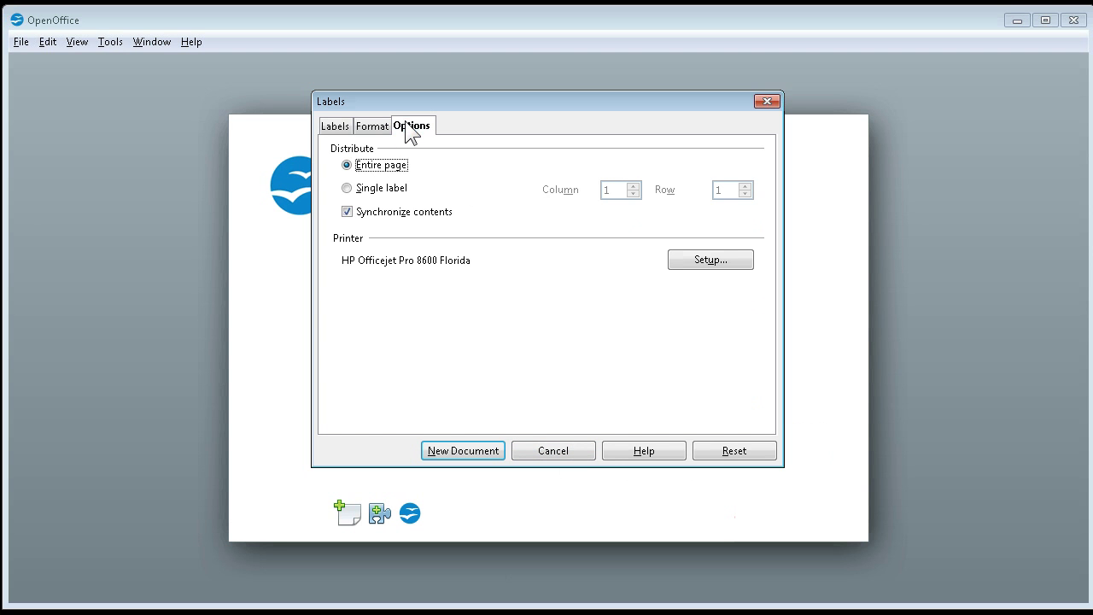
click(463, 450)
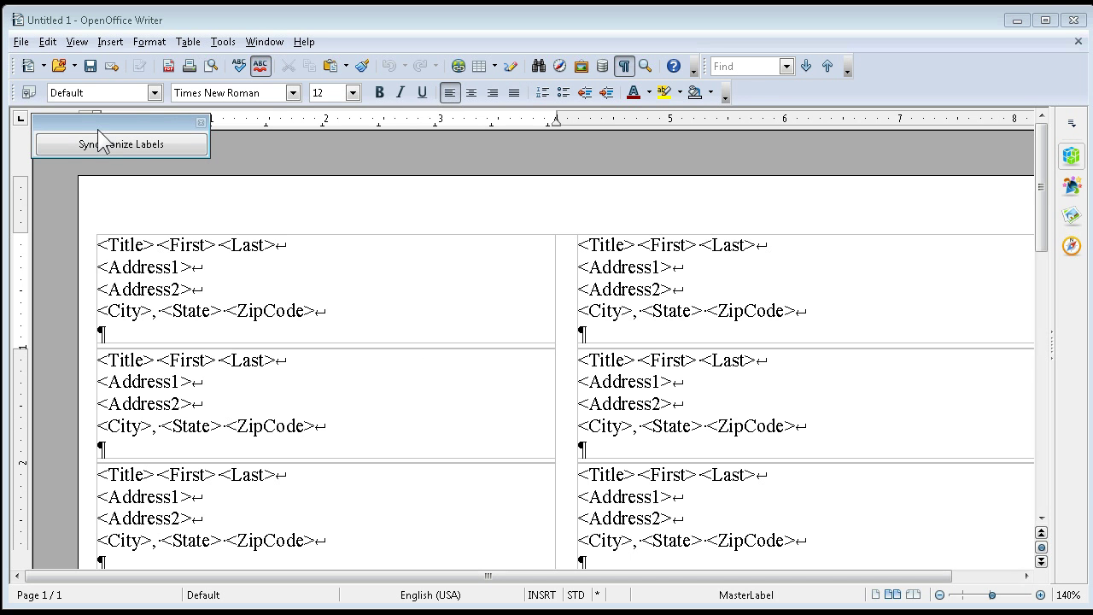
drag(96, 128, 124, 138)
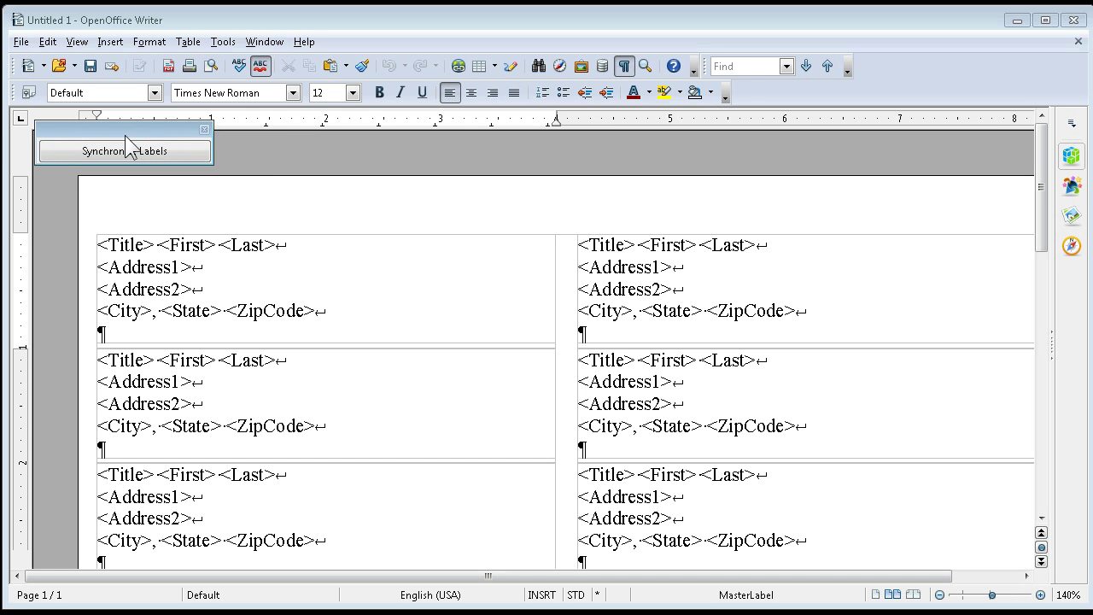
- Make the Title, First and Last line of the first label bold and synchronize the formatting to all labels
click(132, 246)
drag(162, 246, 279, 246)
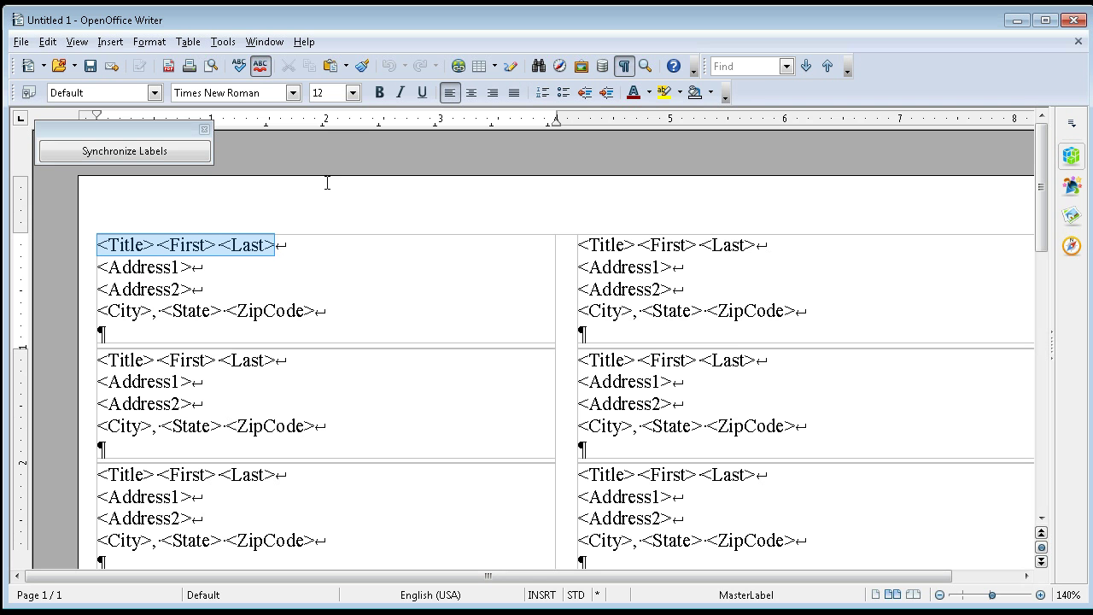
click(380, 92)
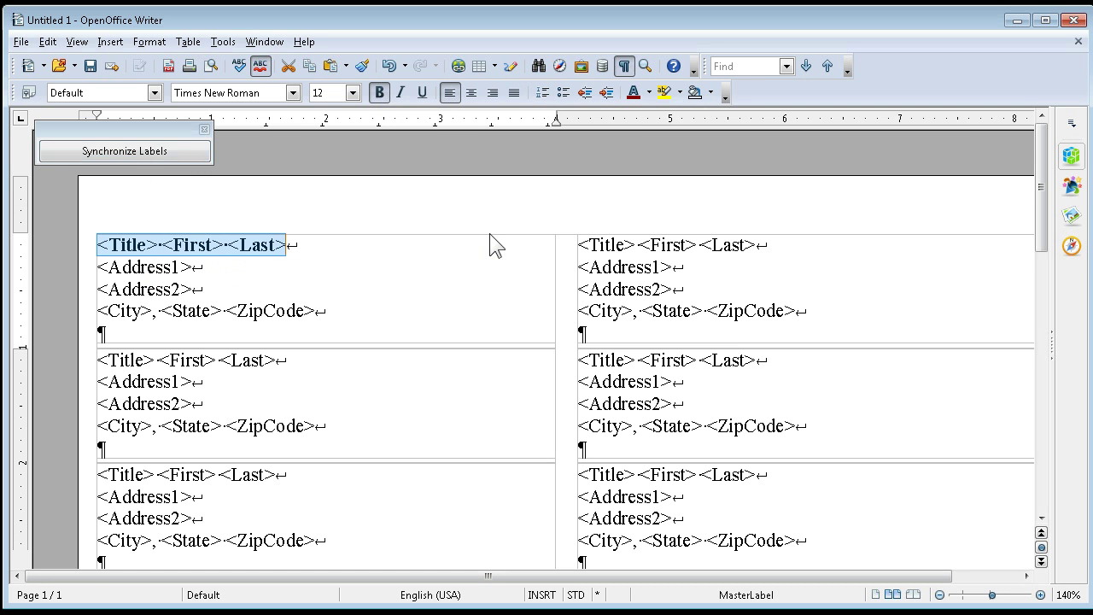
click(134, 146)
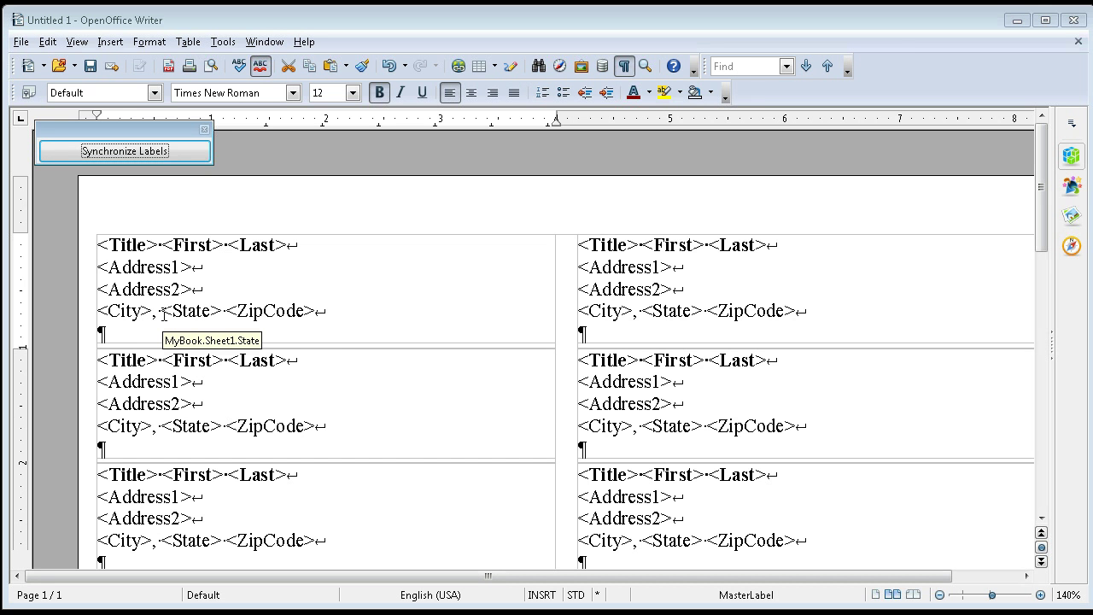
- Insert several extra spaces between the State and ZipCode fields in the first label
click(225, 310)
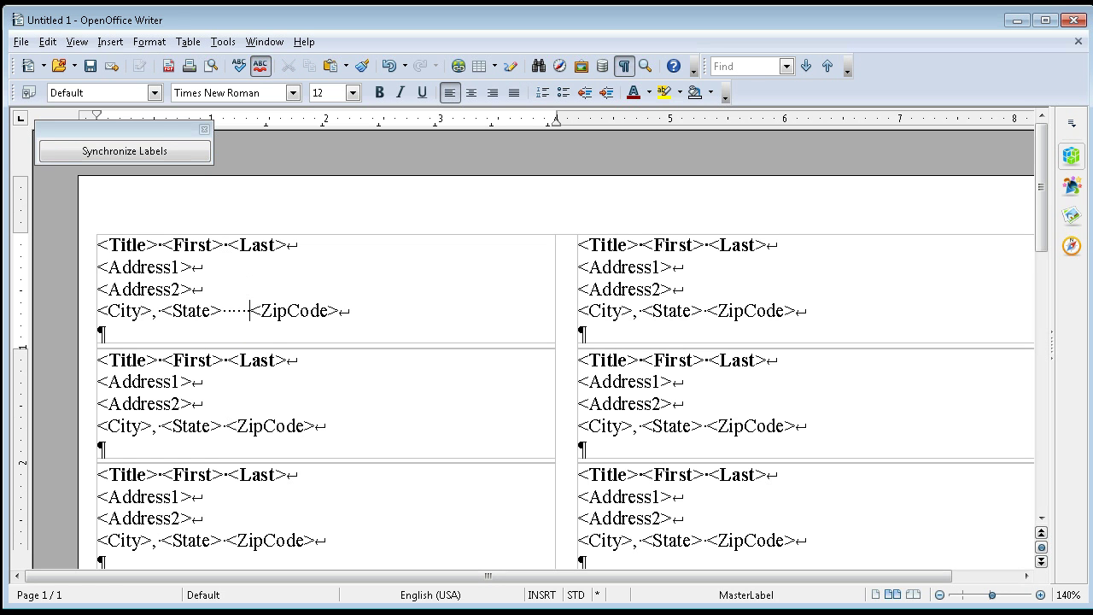
- Print the labels as a form letter, outputting all records to a file saved as a single document
click(20, 41)
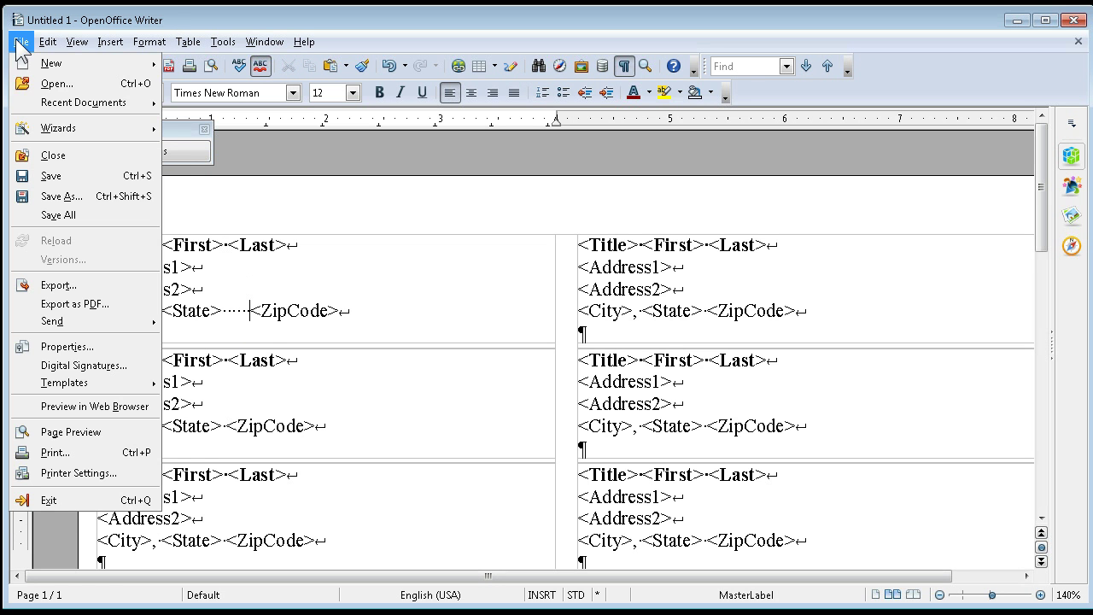
click(47, 457)
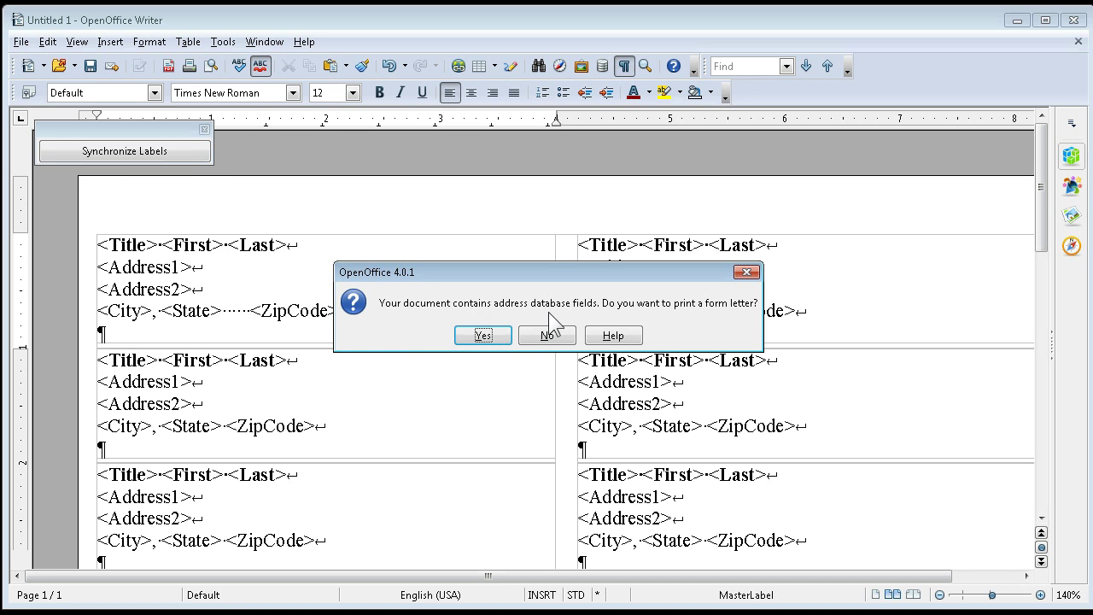
click(490, 336)
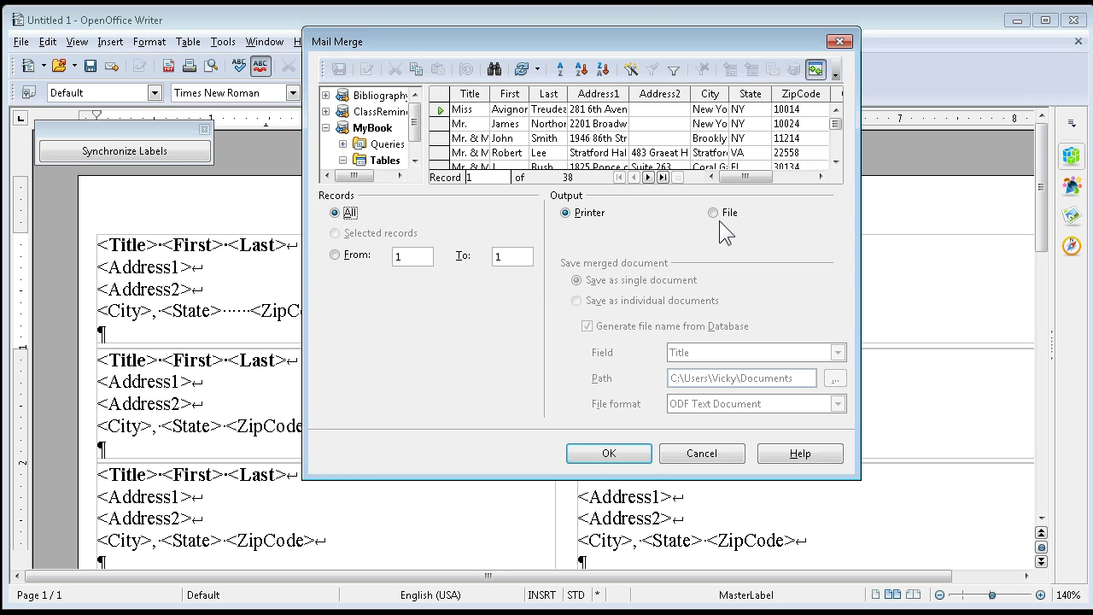
click(714, 213)
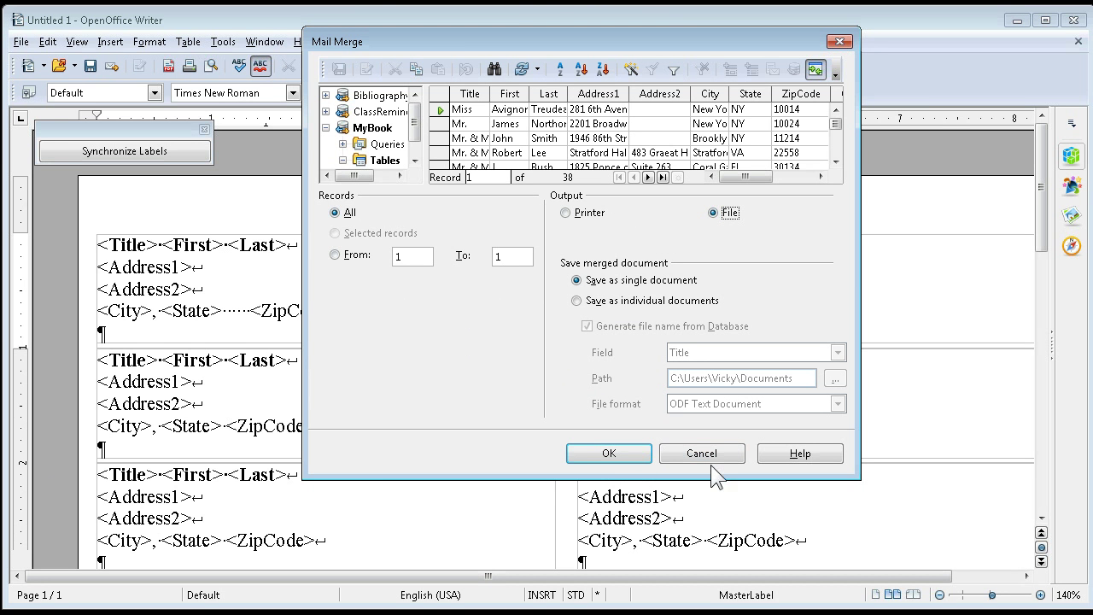
click(612, 455)
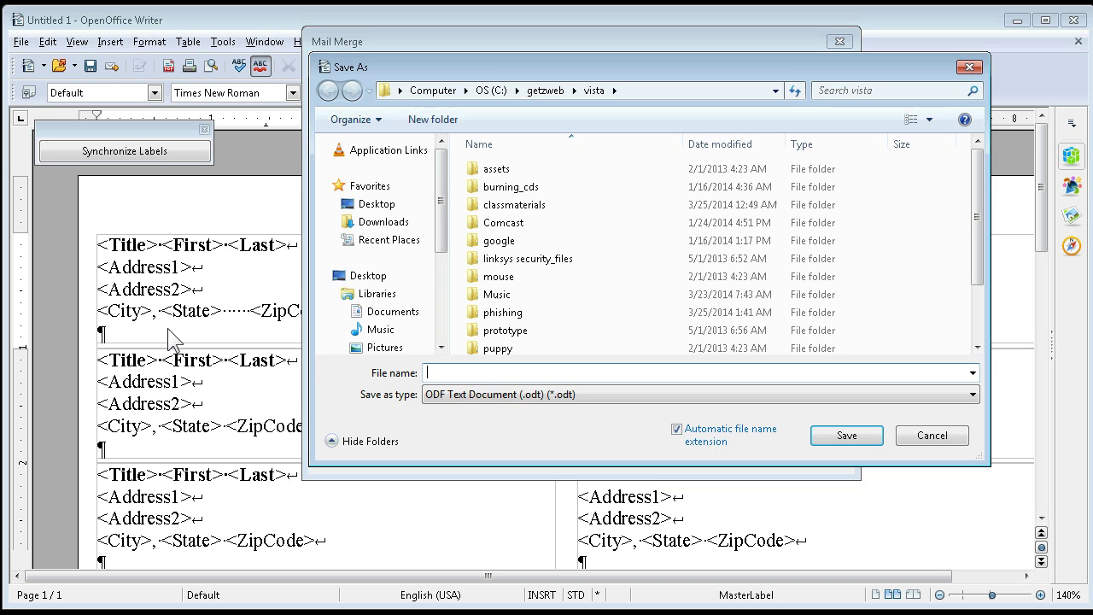
- Save the merged labels as an ODF text document named test in the ClassExamples folder of the Documents library
click(363, 295)
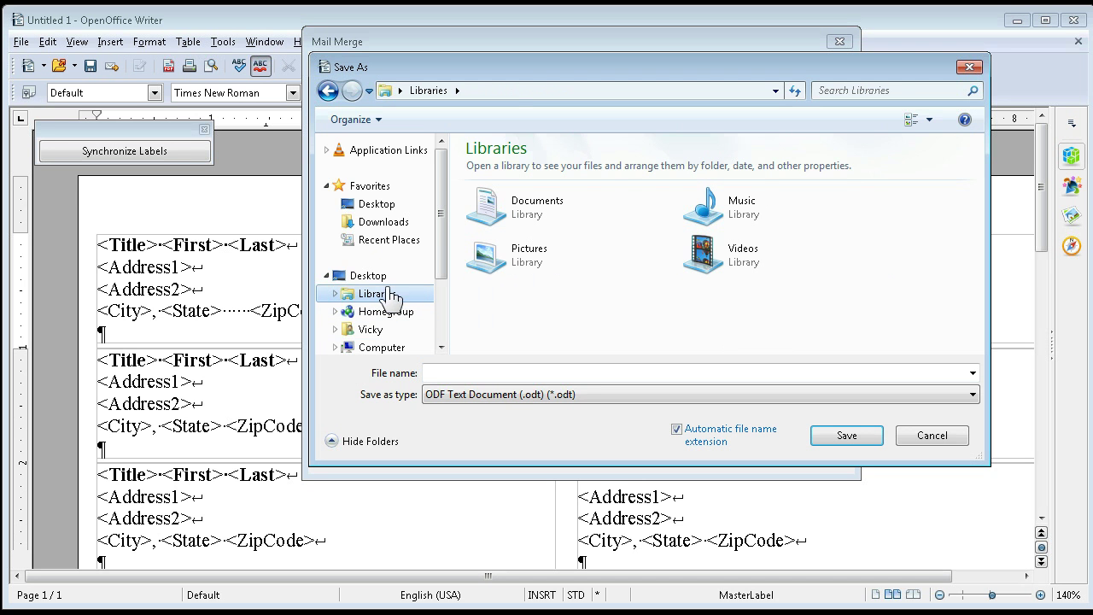
click(376, 299)
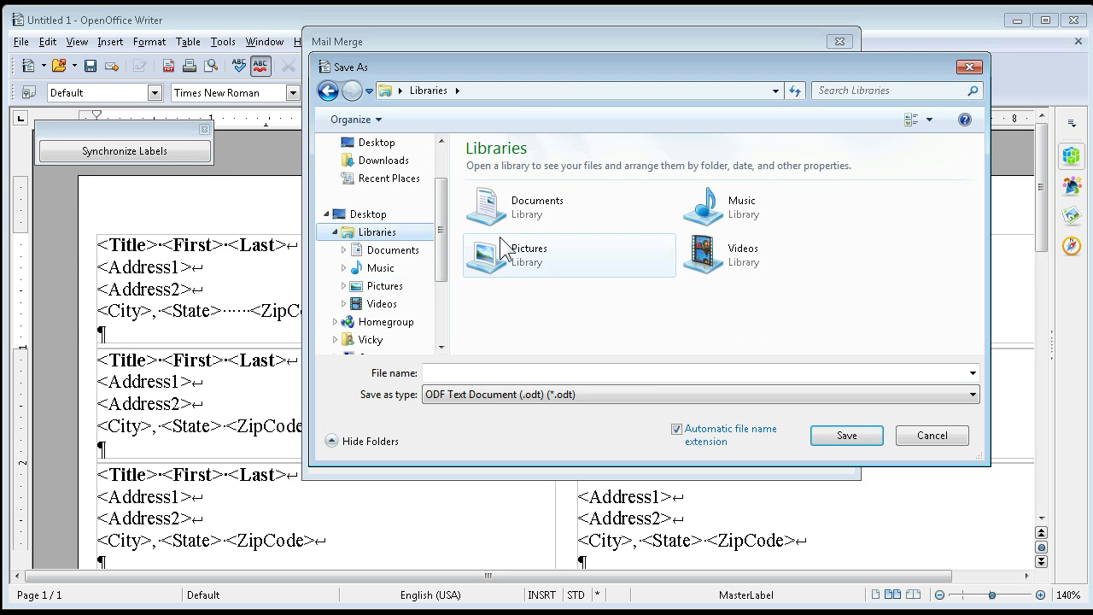
double_click(504, 205)
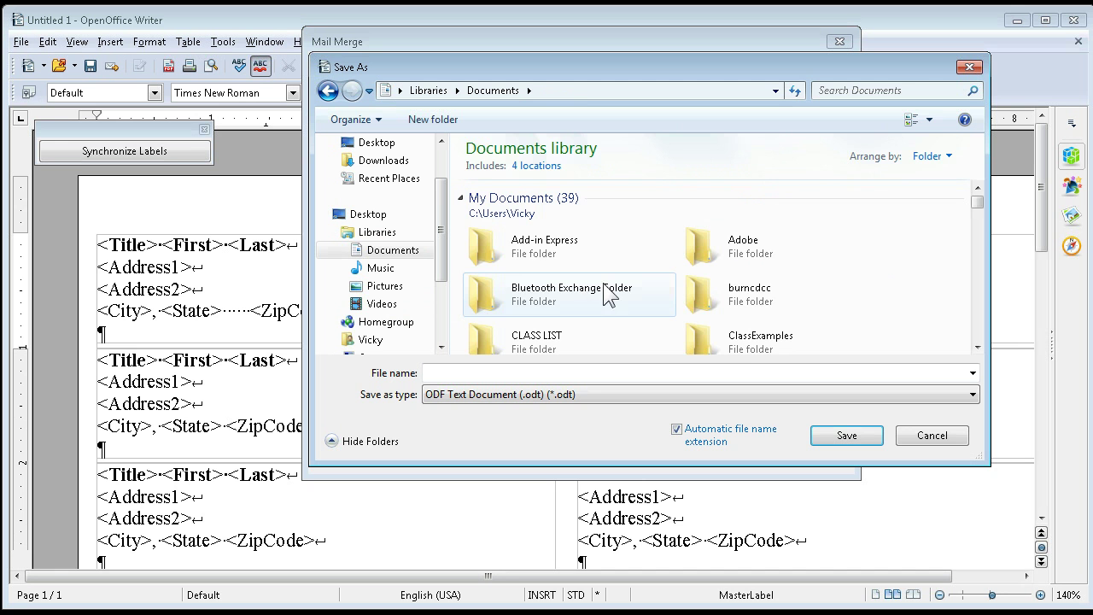
double_click(723, 344)
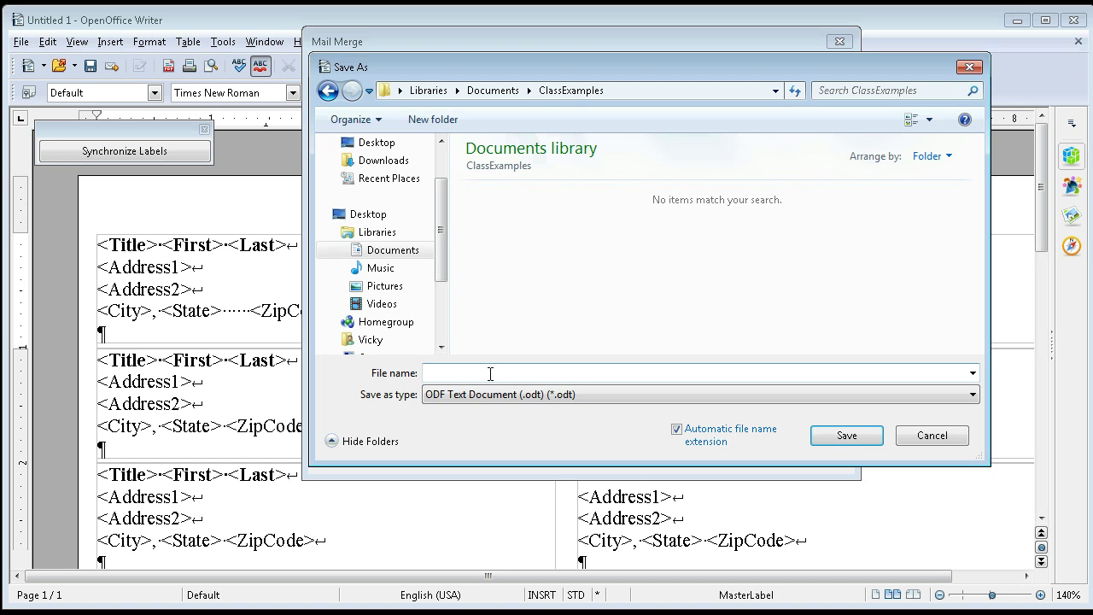
text(test)
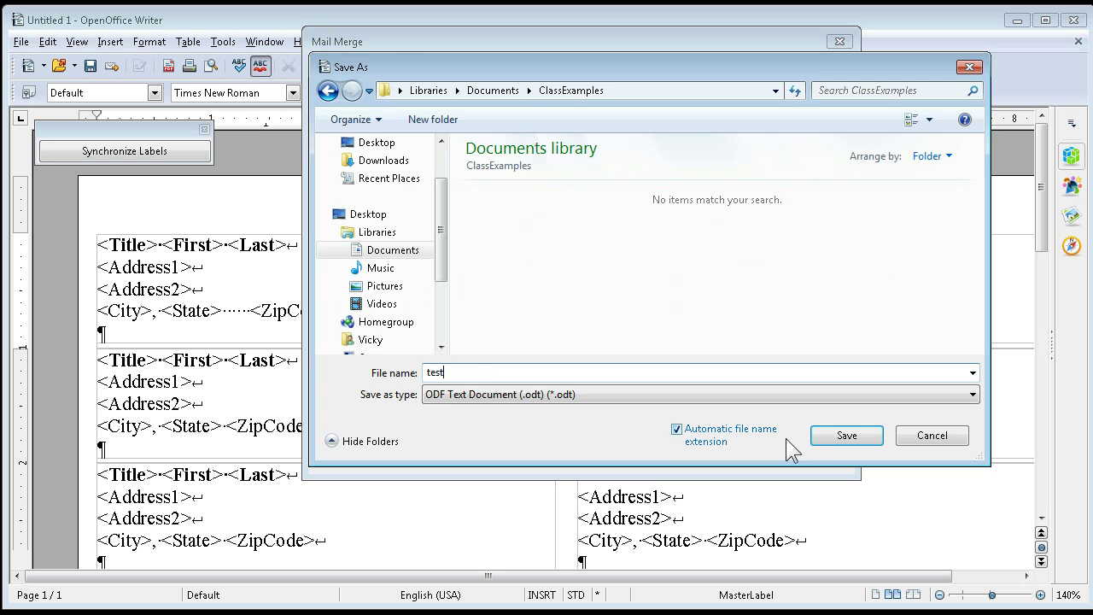
click(841, 437)
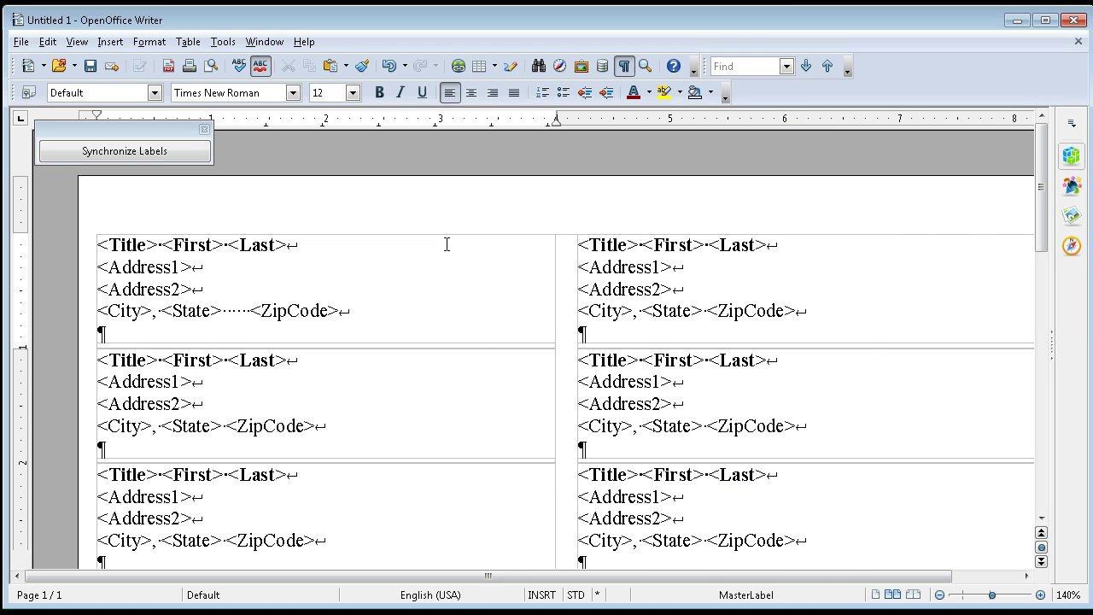
- Open the merged label file test.odt from the ClassExamples folder
click(20, 41)
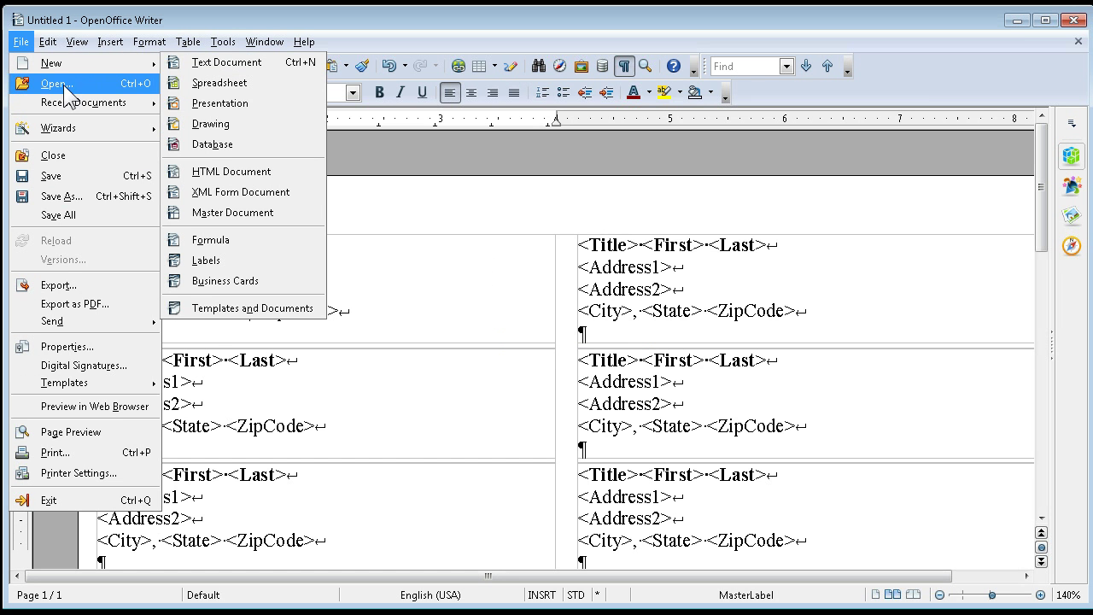
click(68, 85)
text(test)
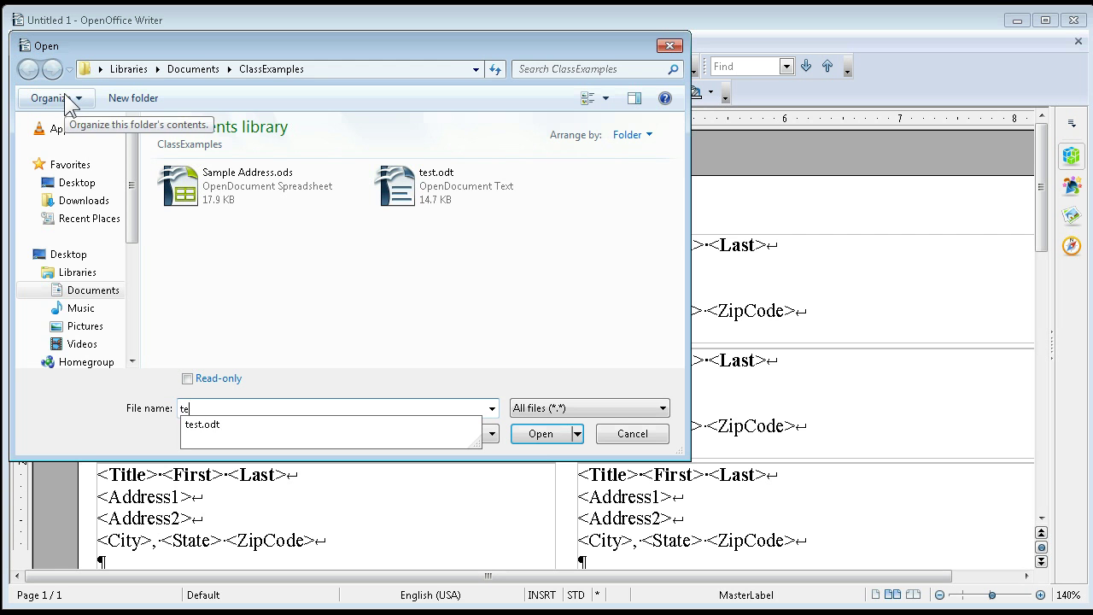
click(420, 189)
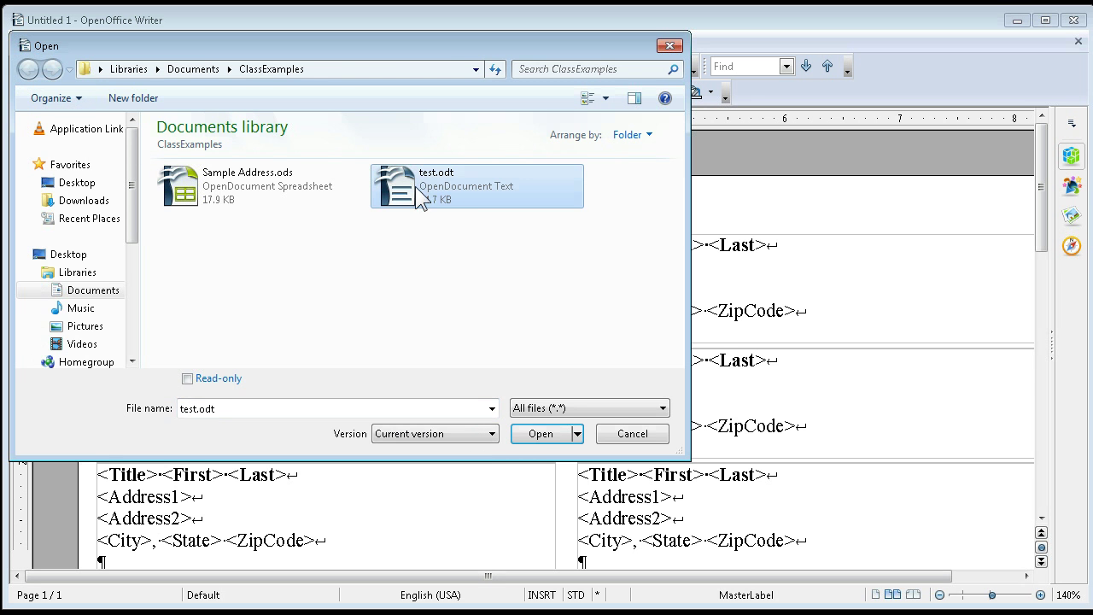
click(540, 434)
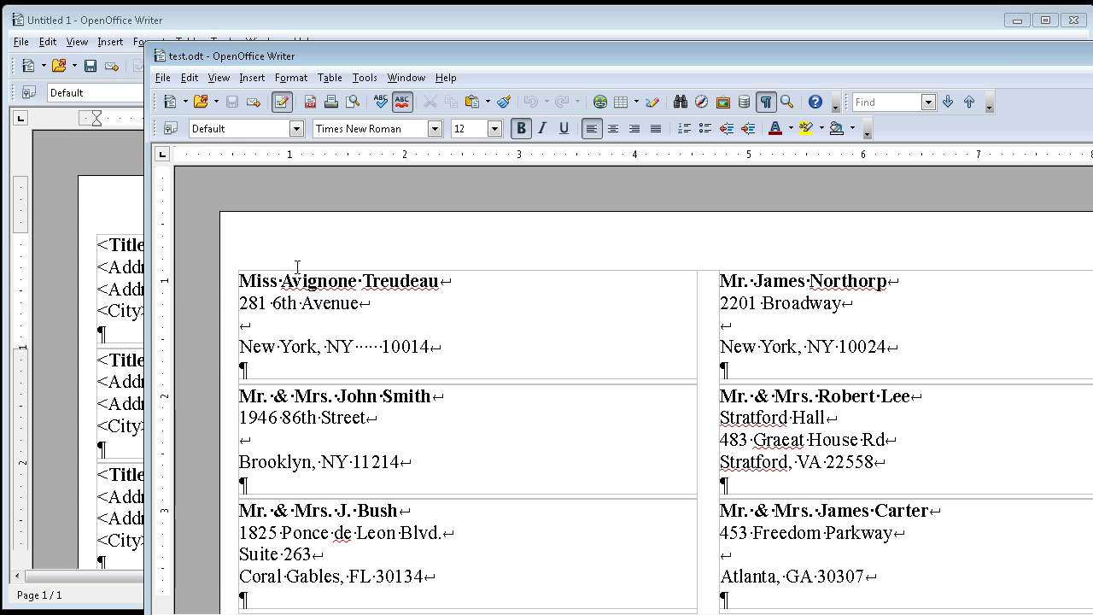
- Review the names, addresses and spacing on the merged labels in test.odt, and move its window fully into view
scroll(341, 309, down, 6)
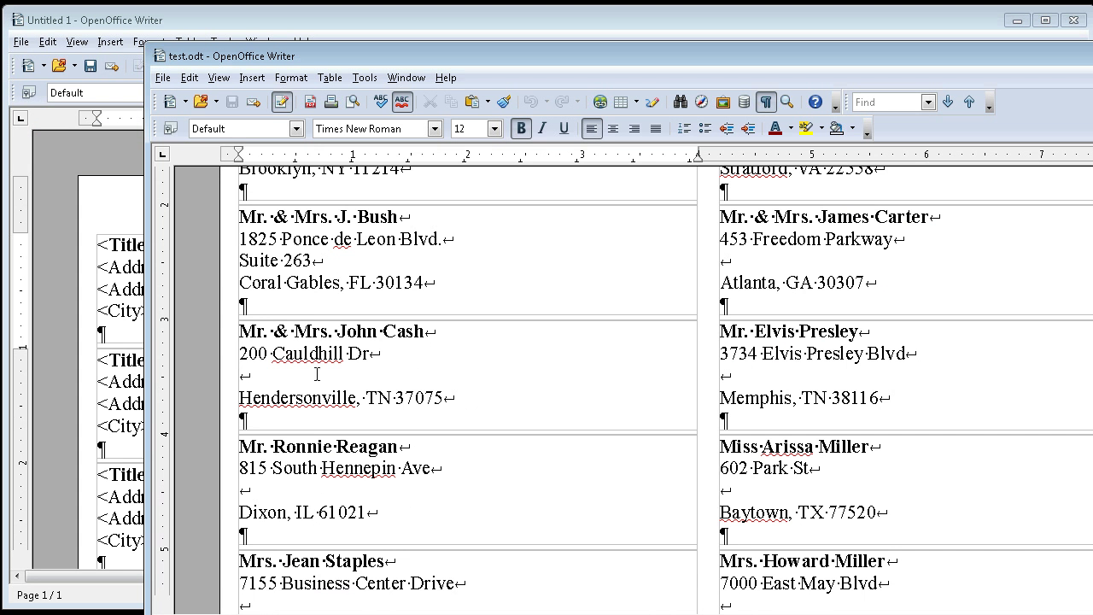
scroll(615, 474, down, 6)
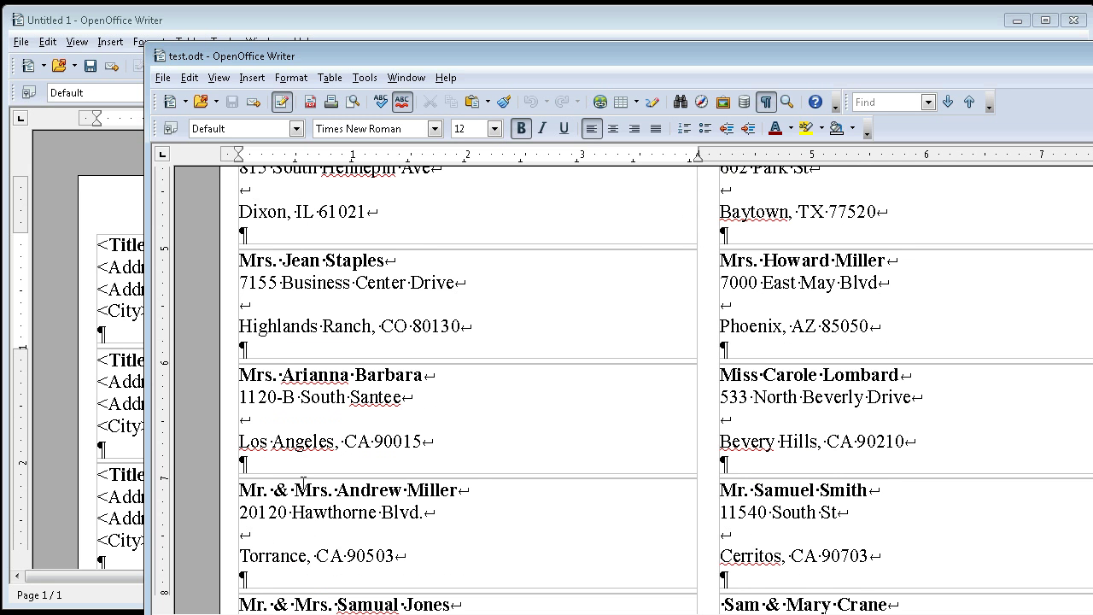
scroll(277, 397, up, 9)
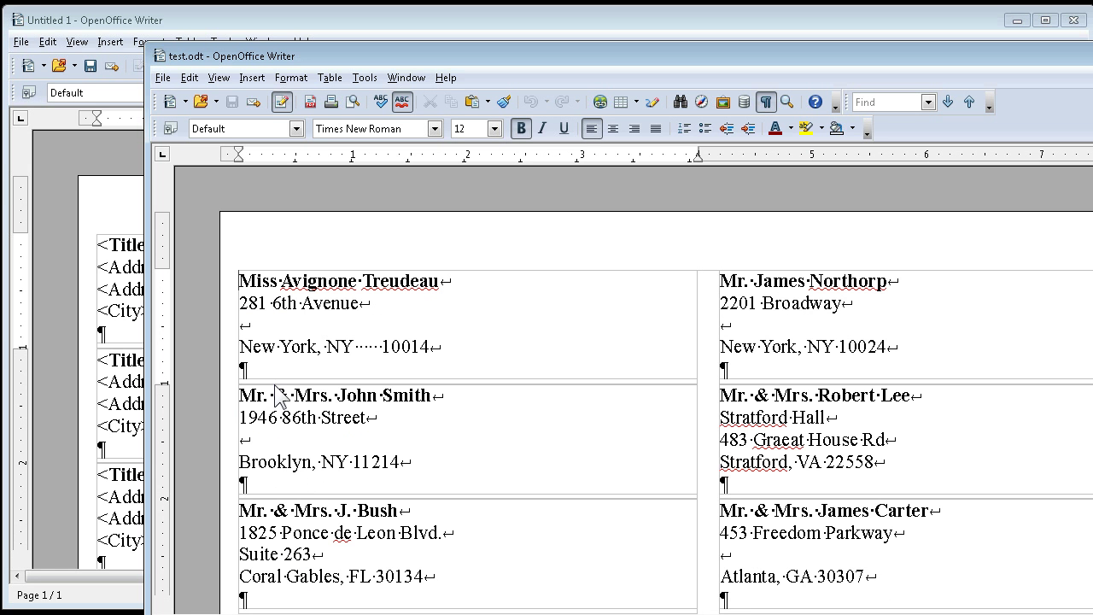
scroll(276, 384, down, 7)
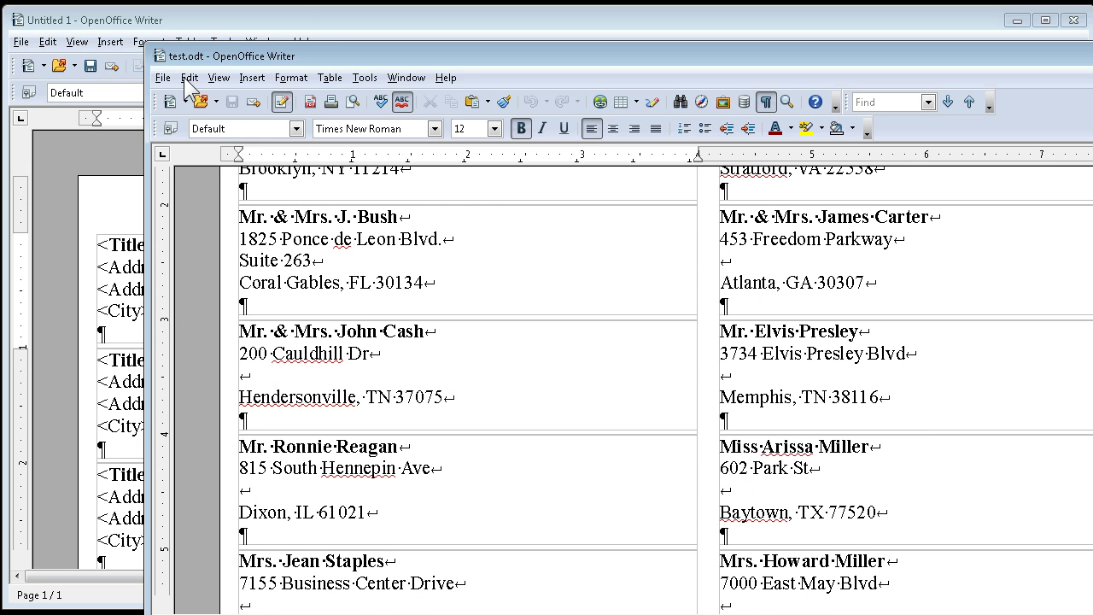
click(163, 80)
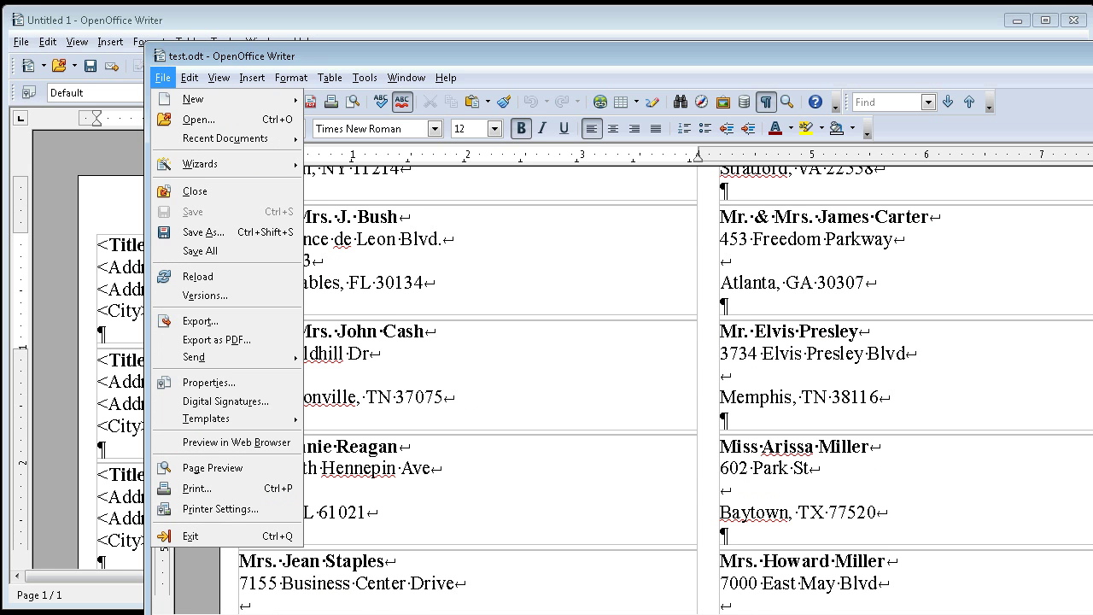
key(Escape)
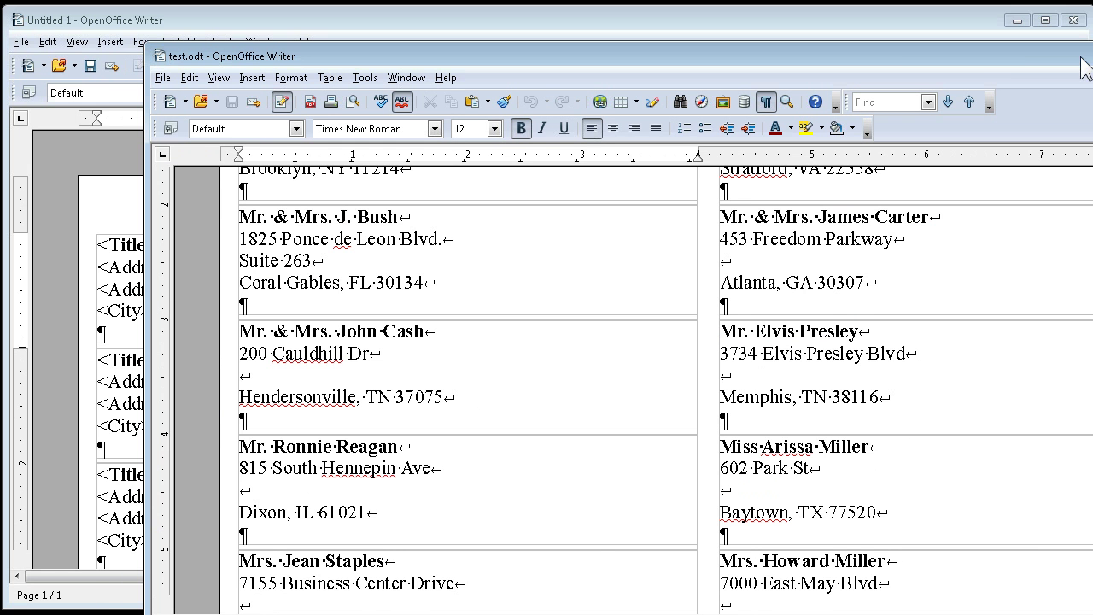
drag(1009, 52, 869, 18)
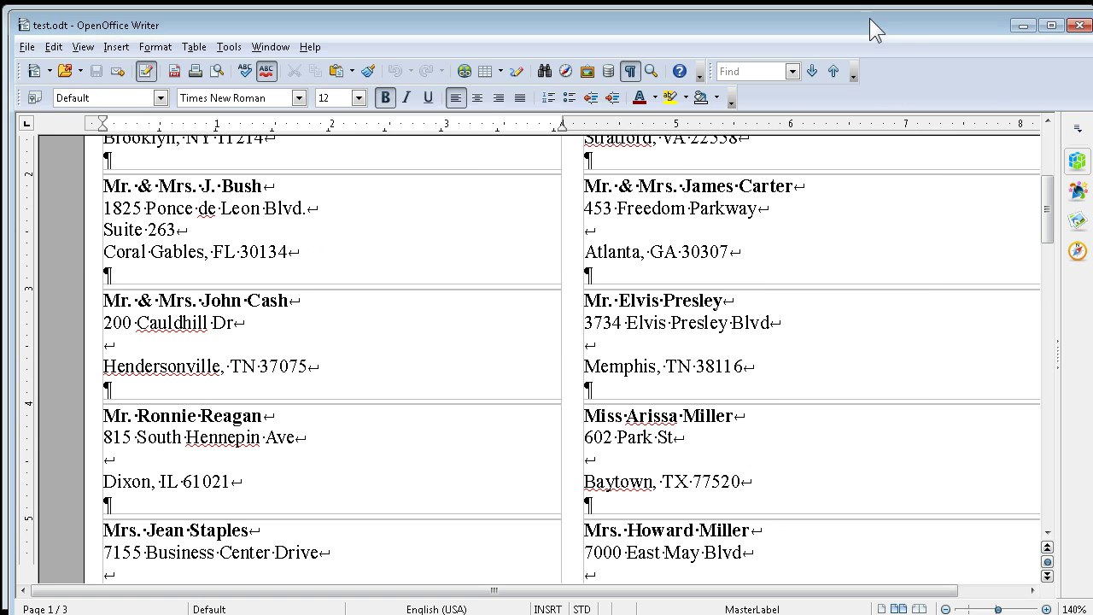